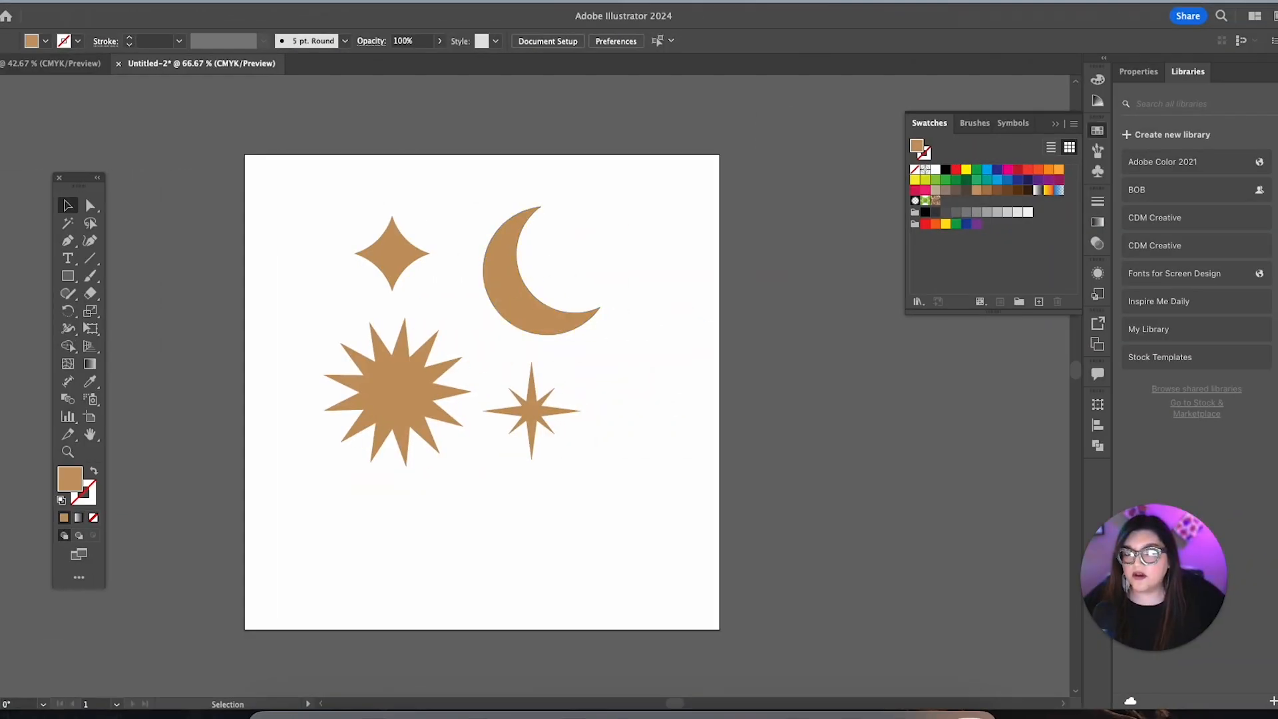
- Open the Pattern Options panel
left_click(290, 0)
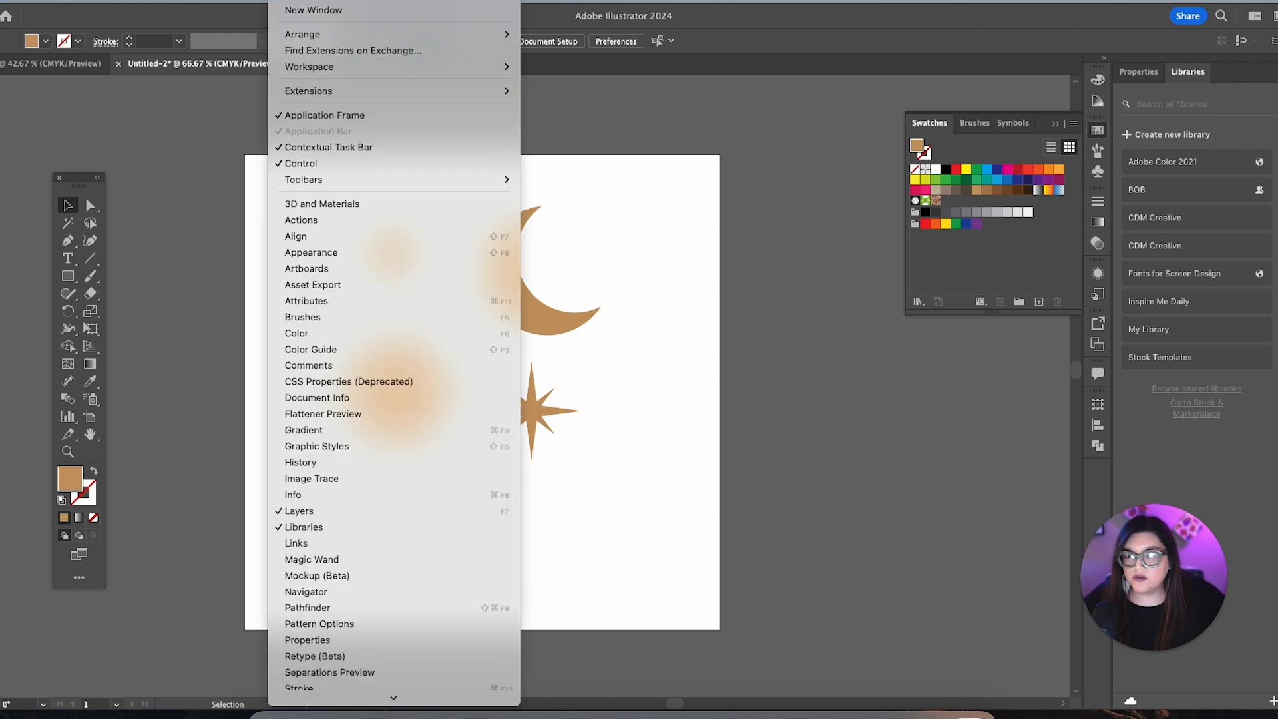
left_click(468, 633)
scroll(490, 303, "left", 2)
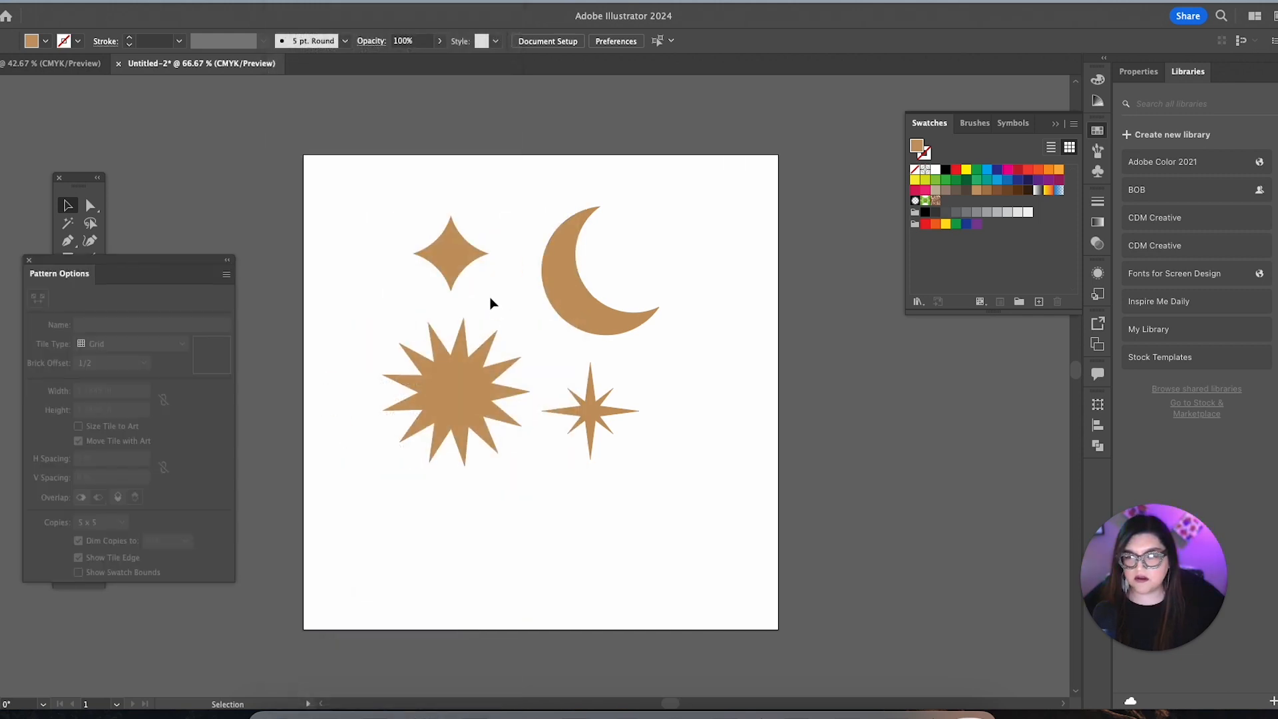
- Make a new pattern from the diamond star, crescent moon, sunburst and eight-point star together, and acknowledge the notice
left_click(459, 266)
left_click_drag(377, 198, 640, 510)
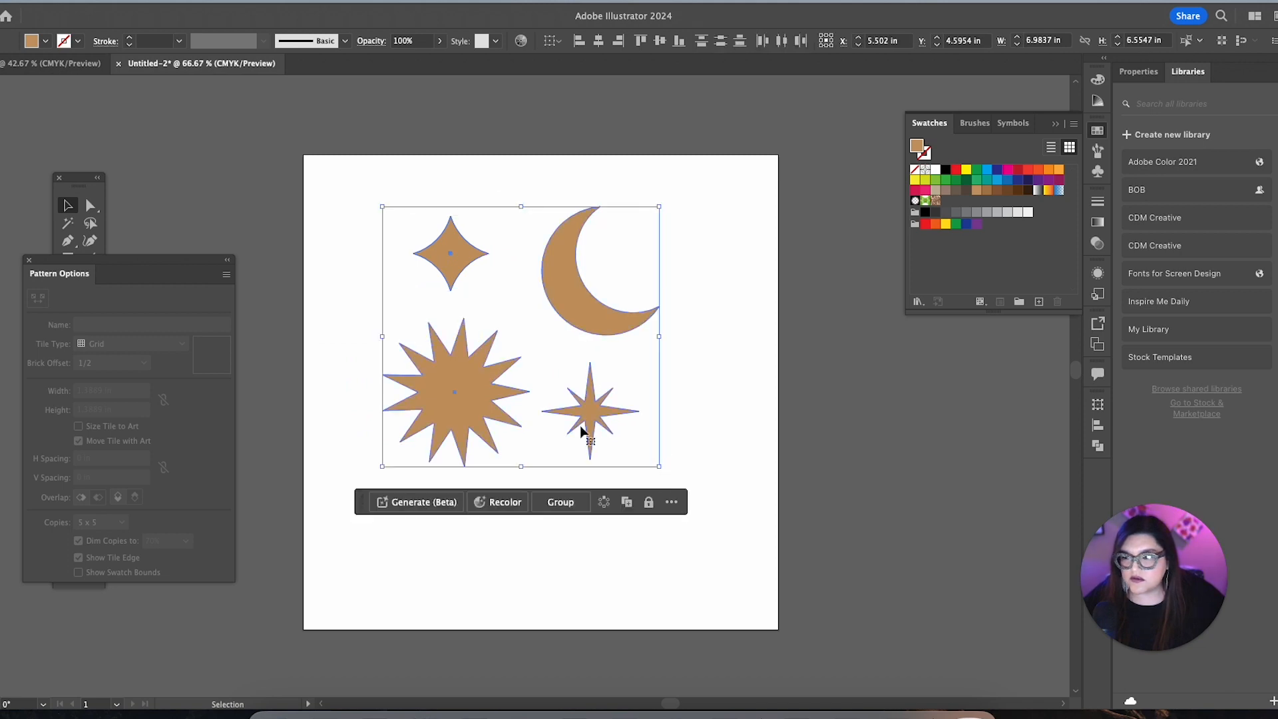
left_click(226, 277)
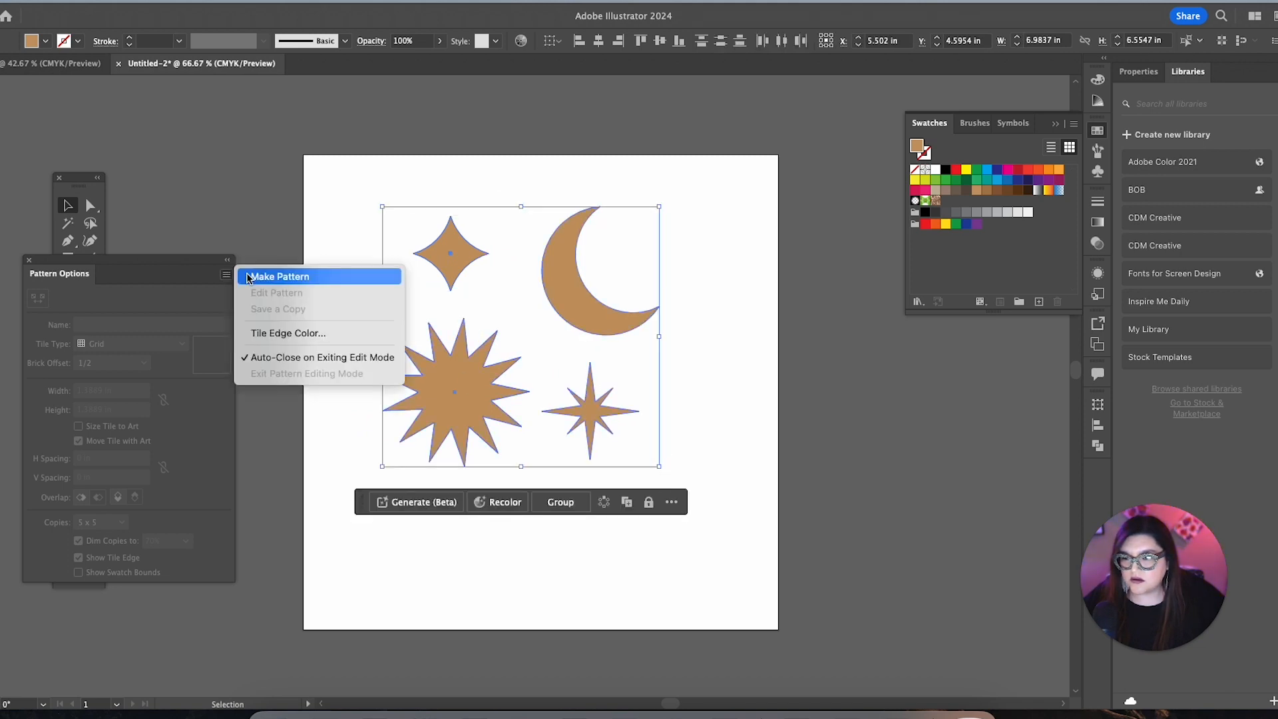
left_click(248, 276)
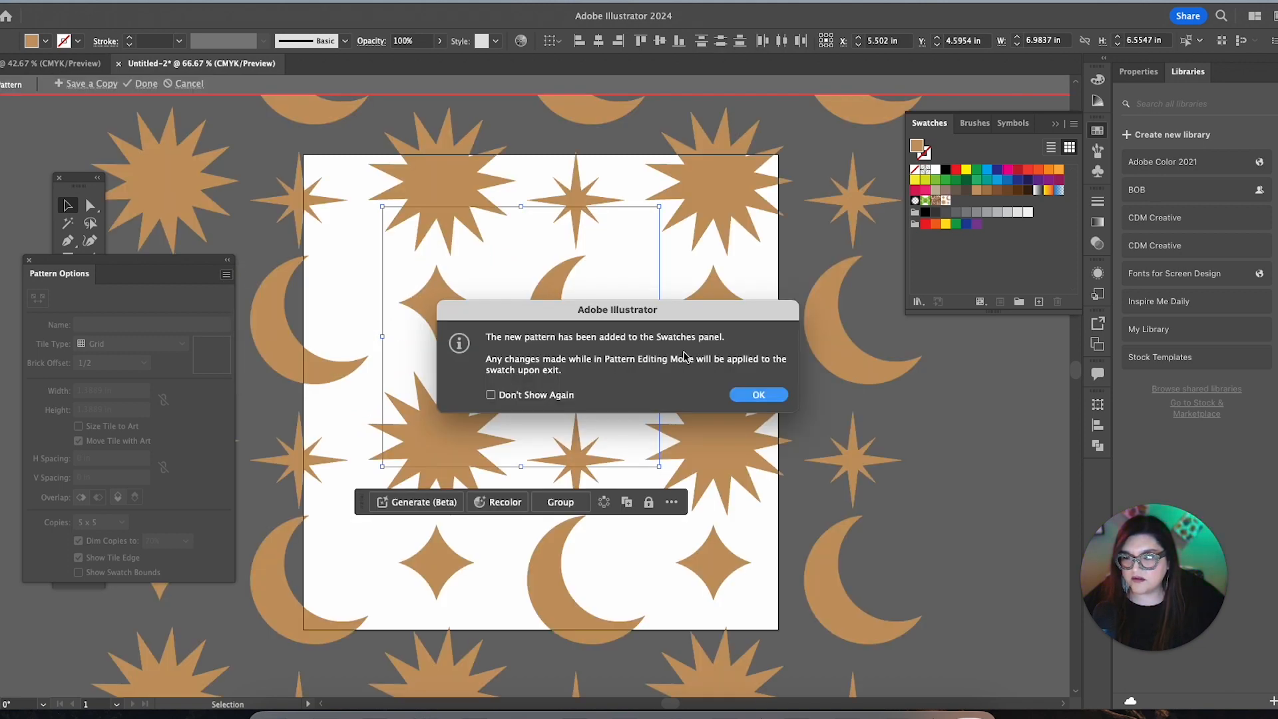
left_click(759, 395)
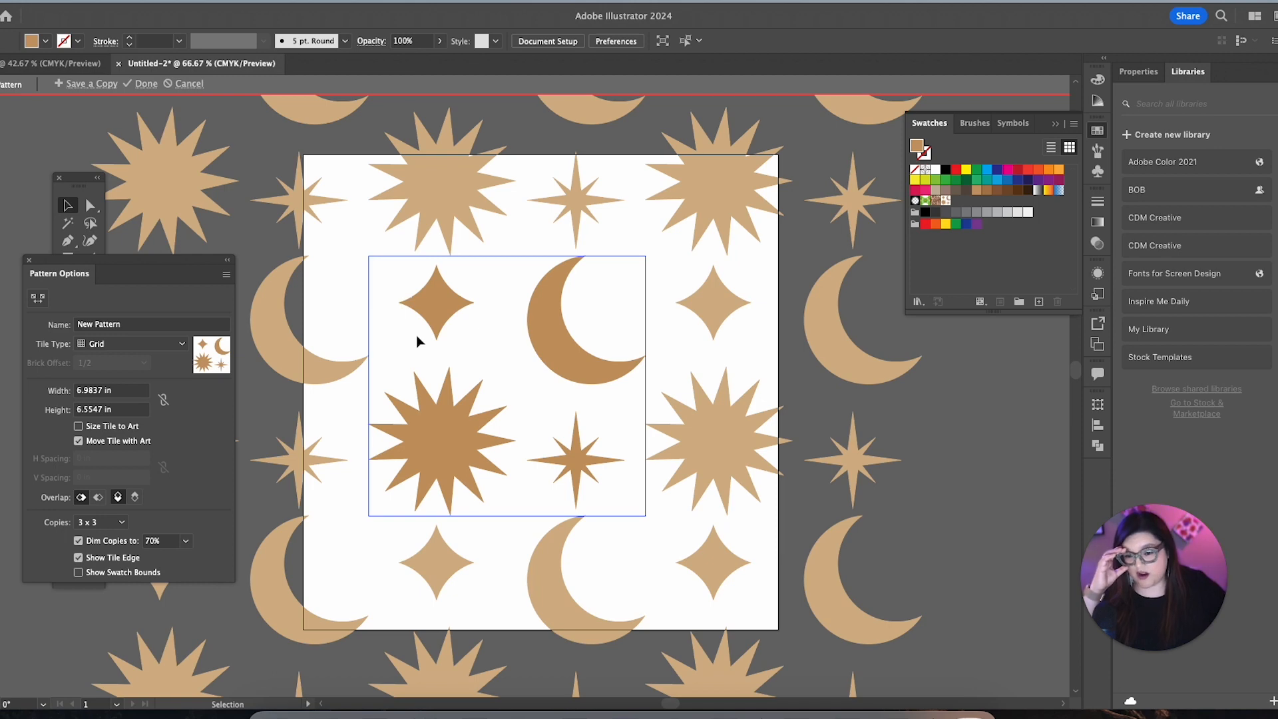
- Set the pattern's tile type to Hex by Column
left_click(428, 305)
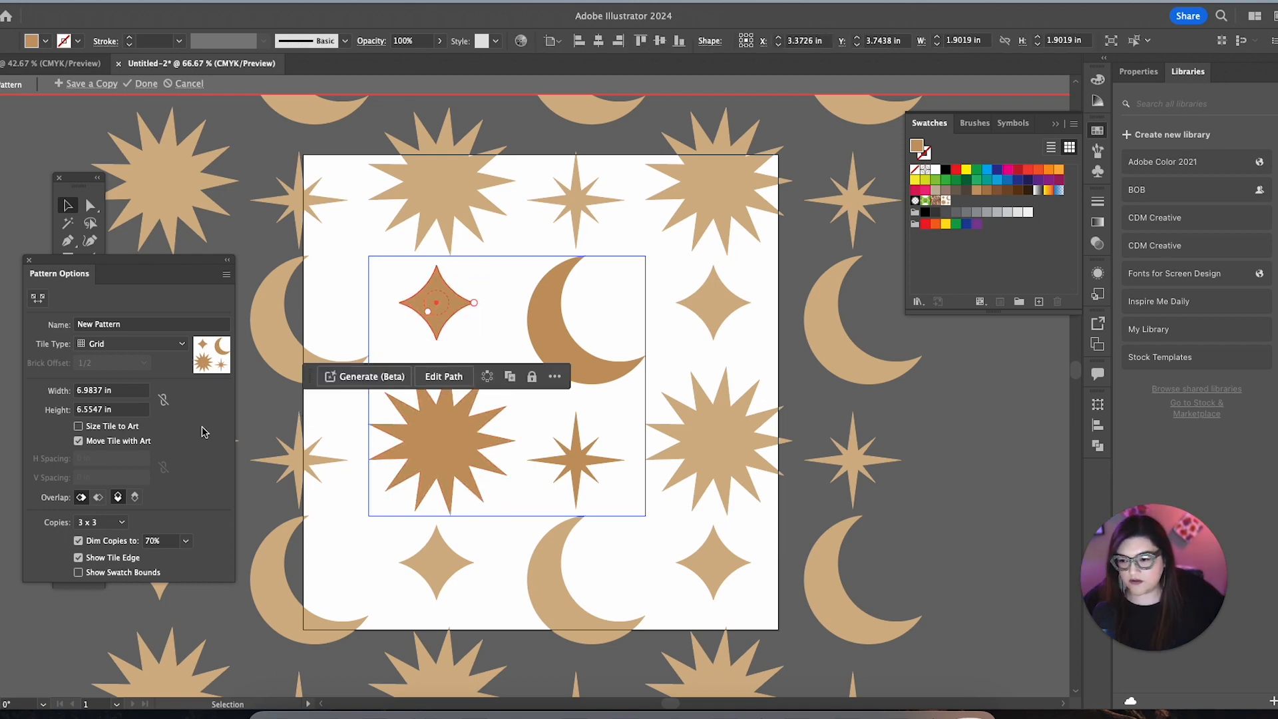
left_click(154, 344)
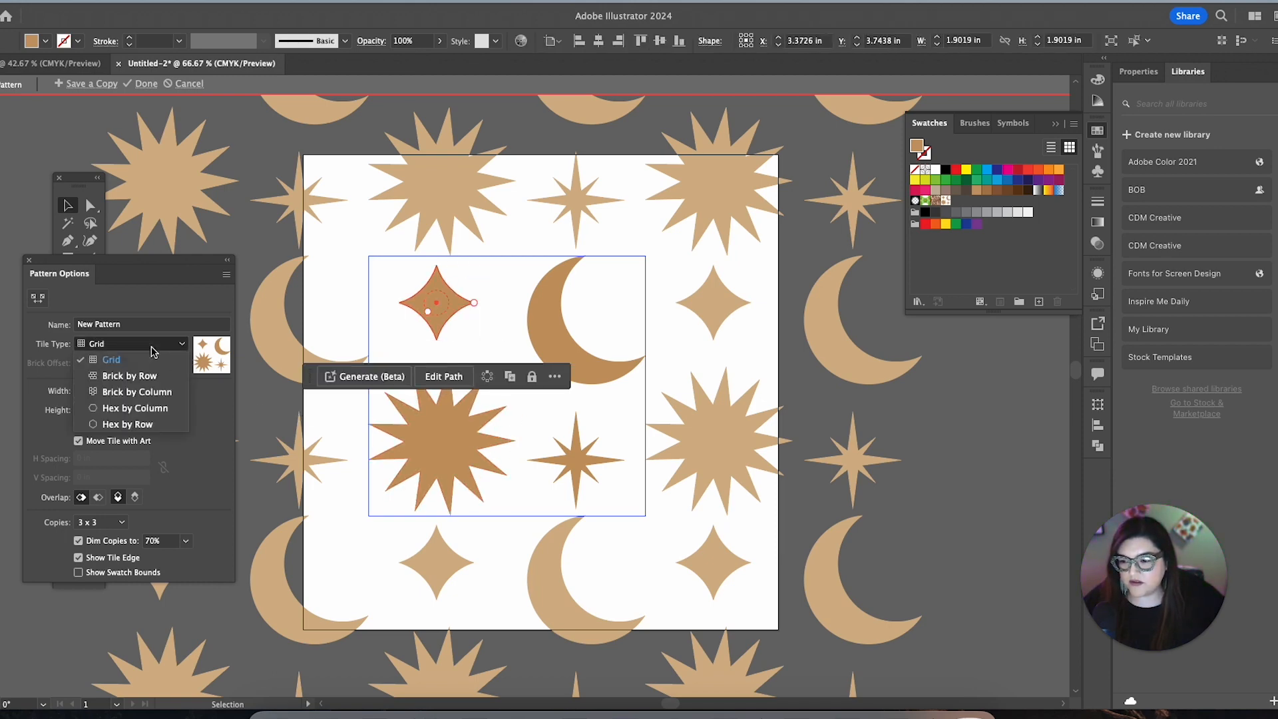
left_click(137, 409)
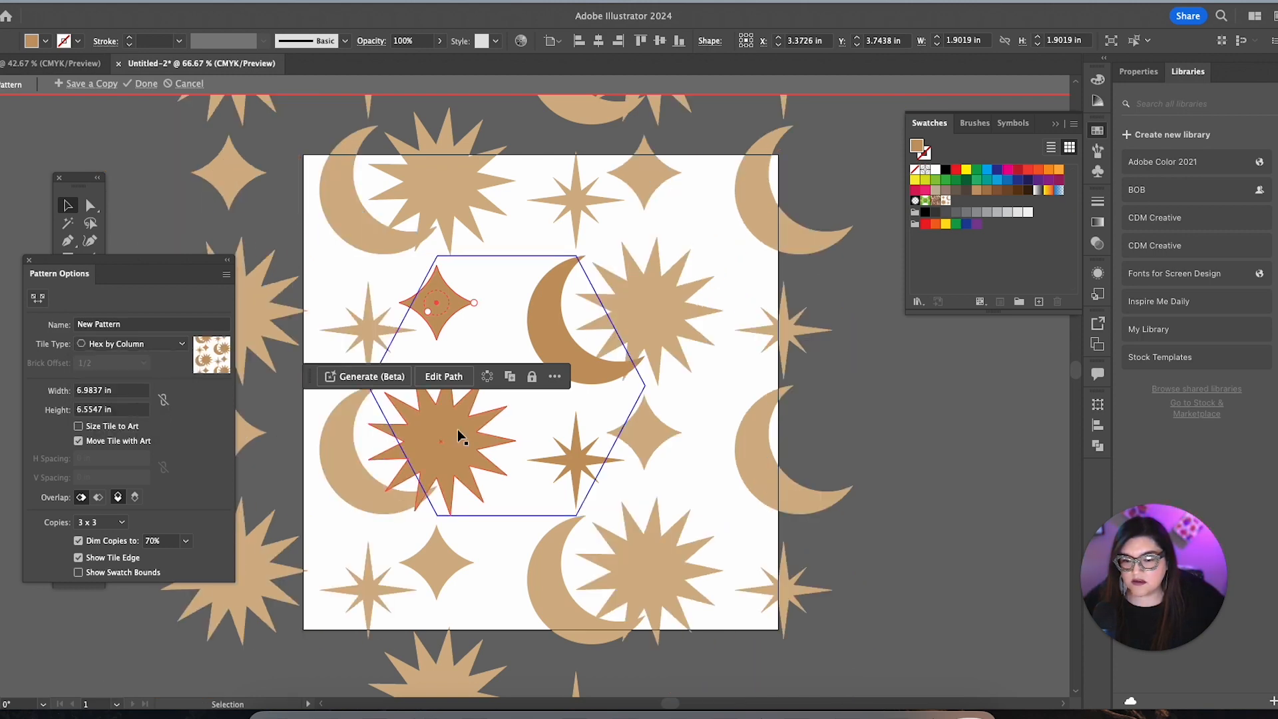
- Try the Hex by Row tile type for comparison and return to Hex by Column
scroll(457, 430, "left", 1)
left_click(148, 343)
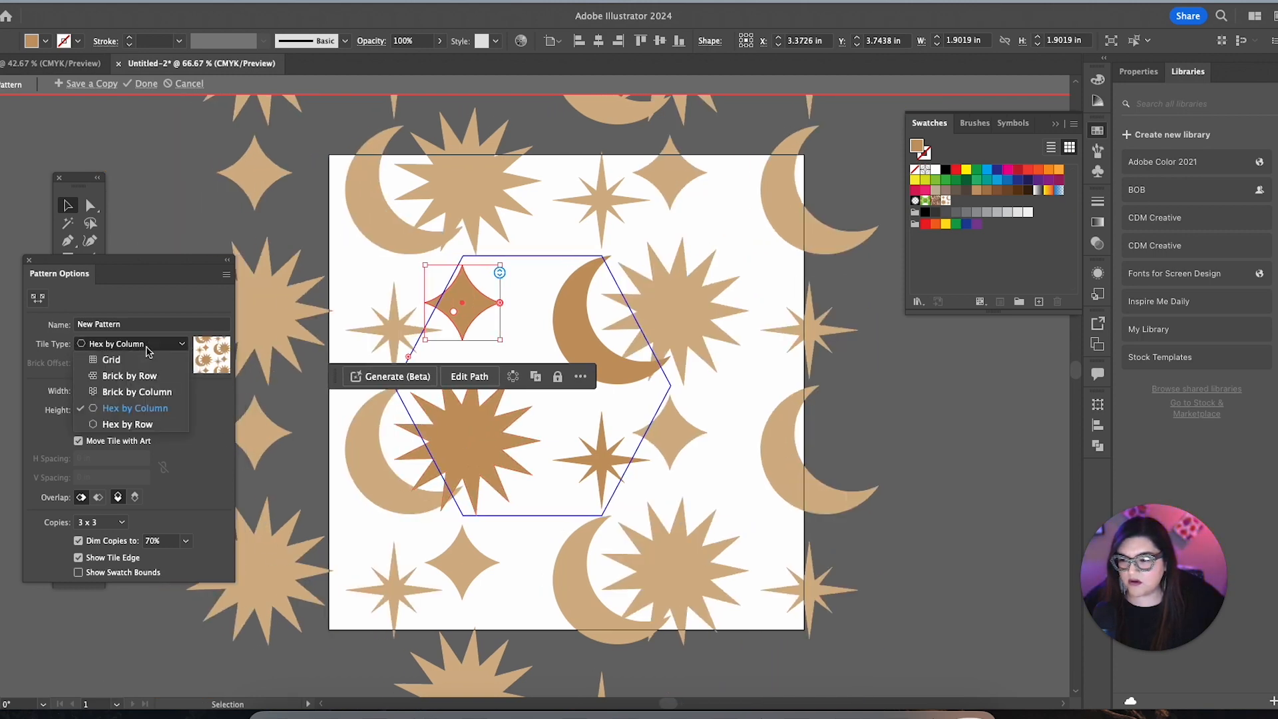
left_click(145, 427)
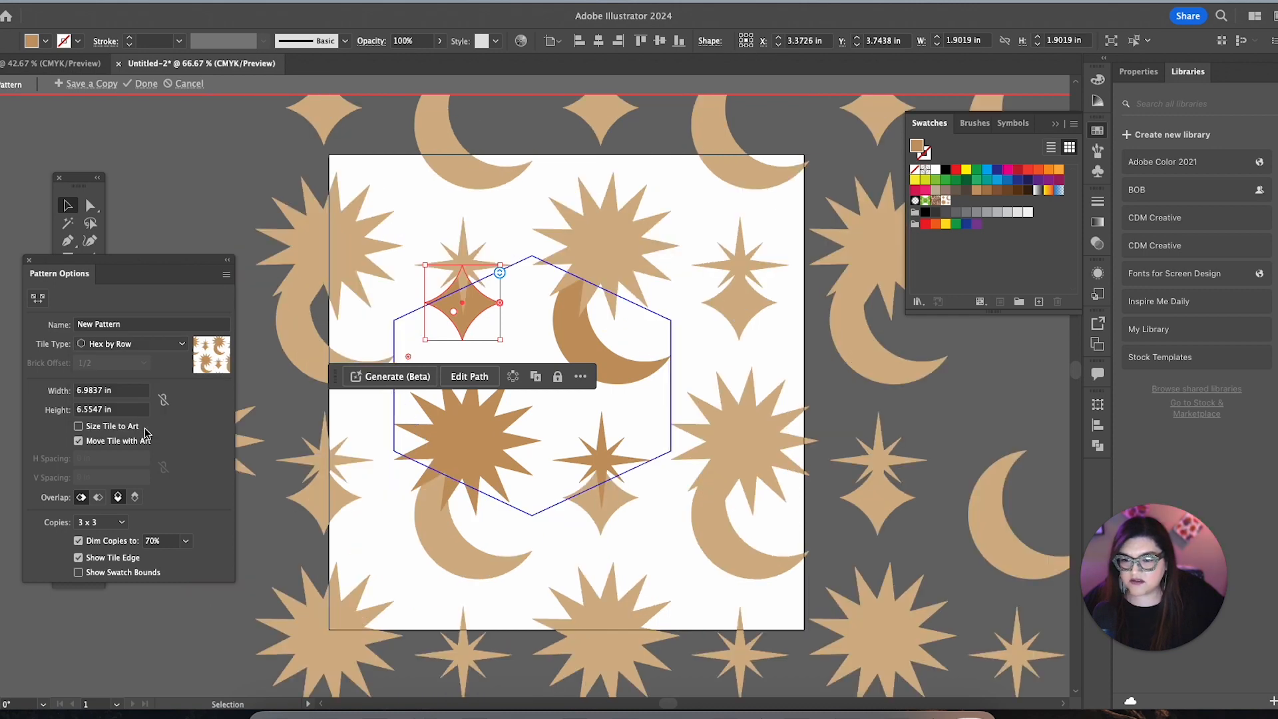
left_click(133, 343)
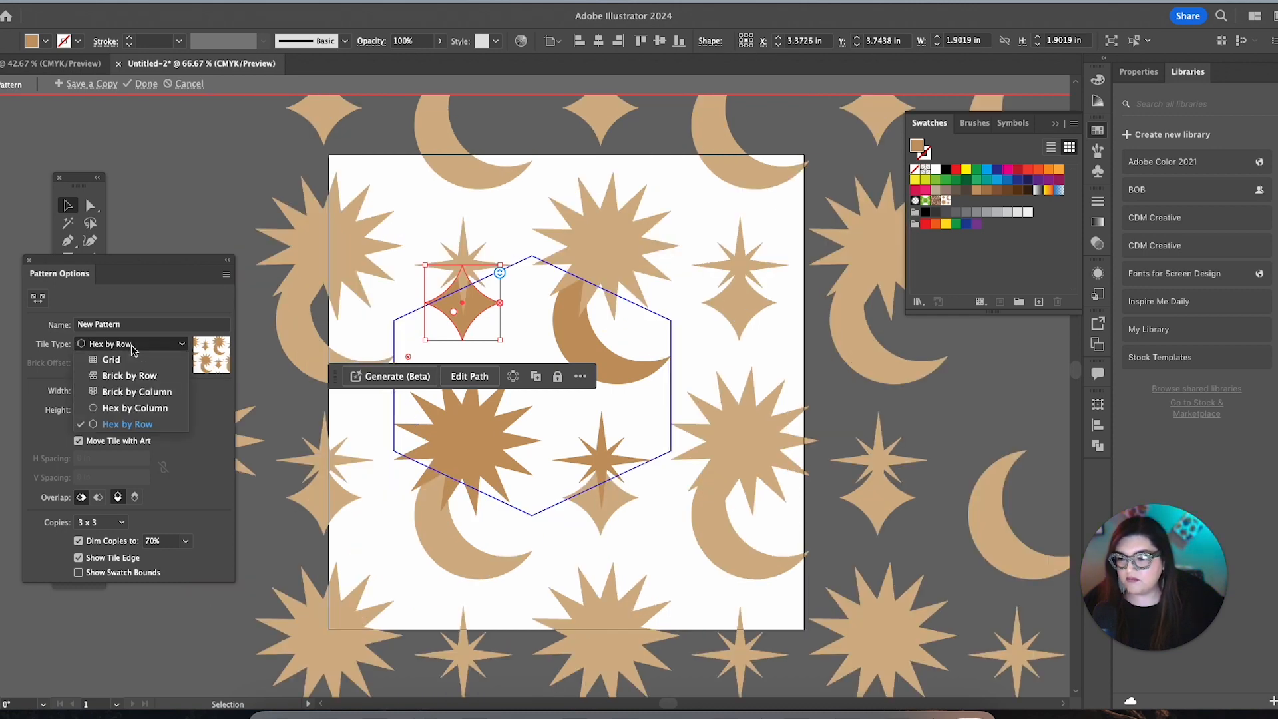
left_click(142, 408)
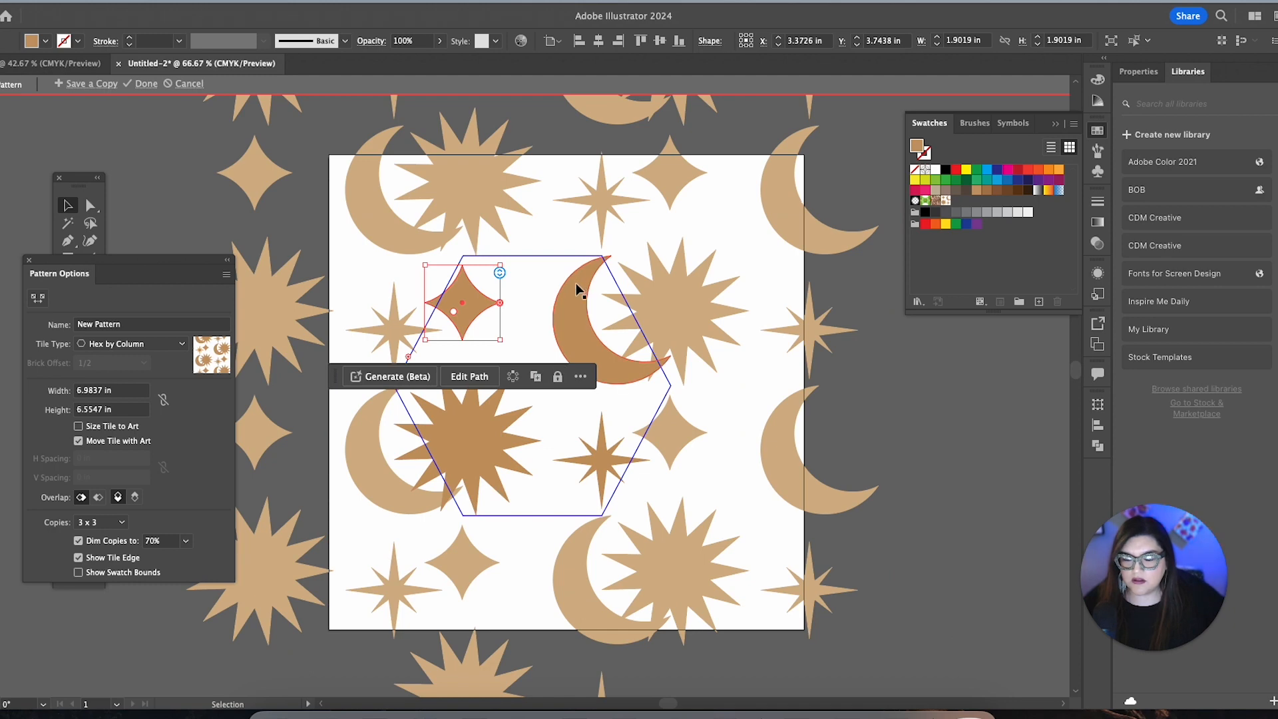
- Scale all four motifs down together to about 5.25 x 4.93 in, fit the hexagonal tile to them and deselect
left_click(571, 307, "shift")
left_click(492, 433, "shift")
left_click(602, 459, "shift")
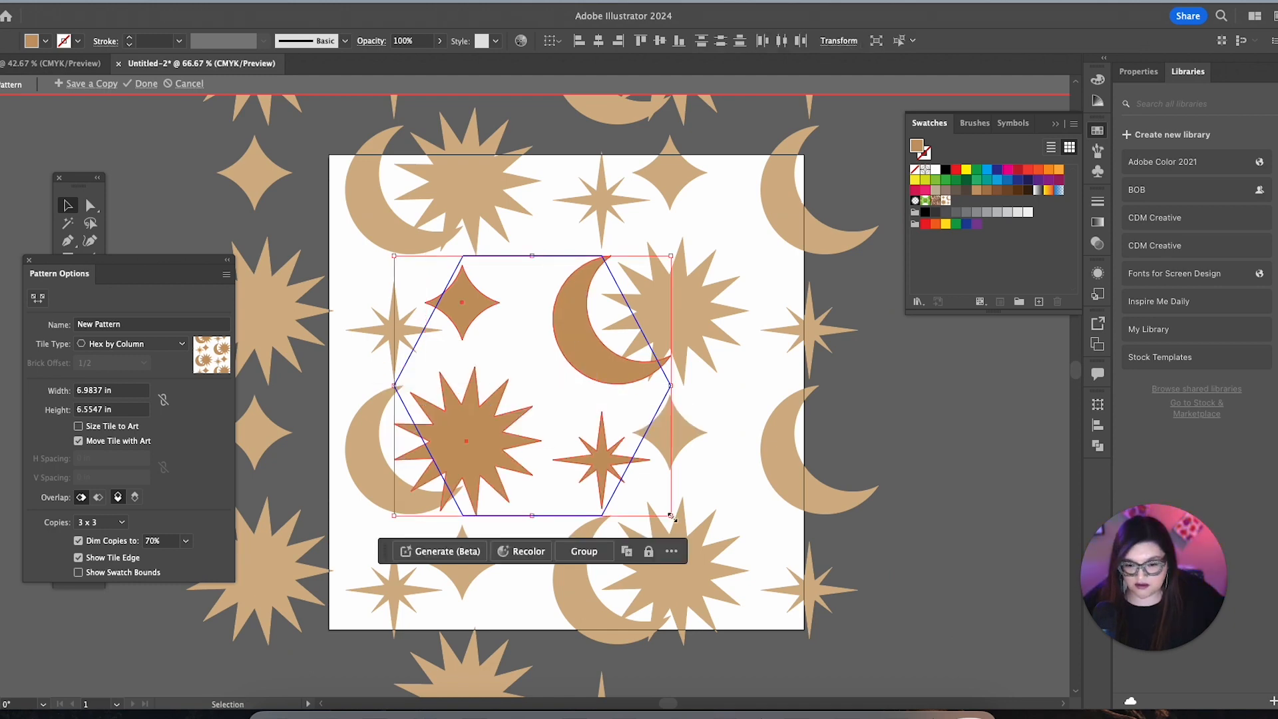
left_click_drag(671, 516, 617, 454)
scroll(692, 479, "left", 4)
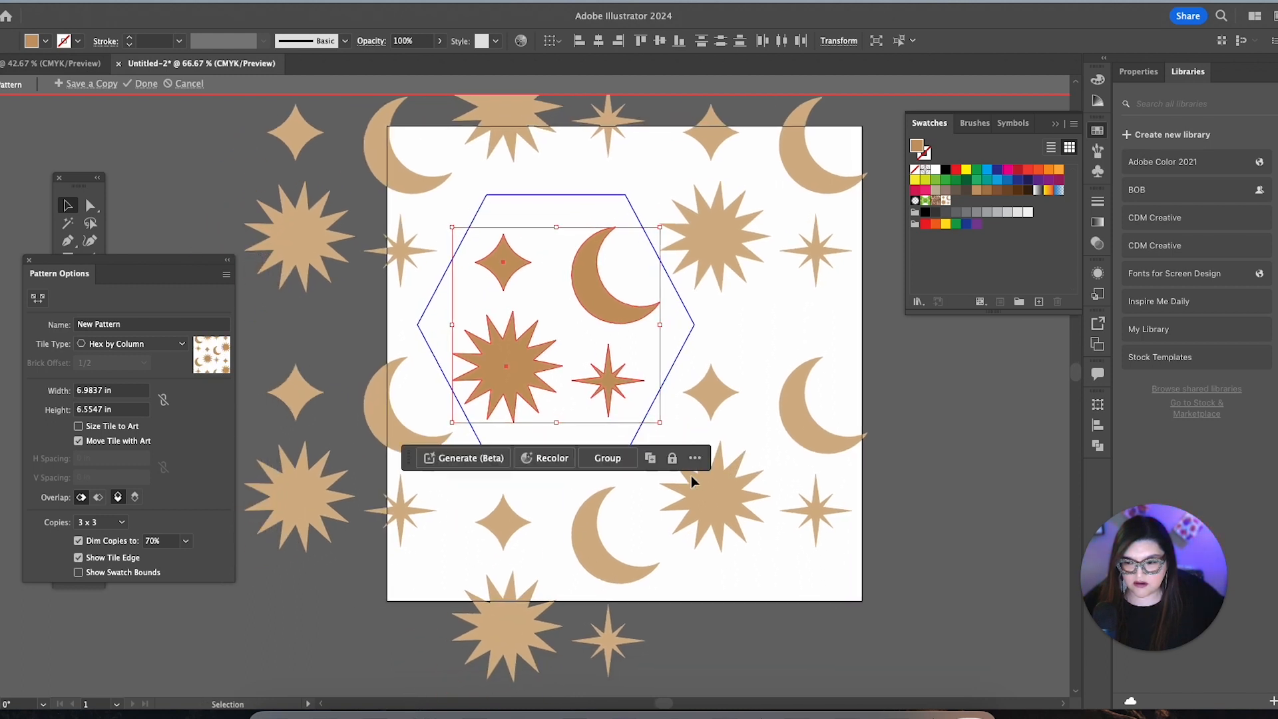
scroll(692, 480, "right", 2)
left_click(940, 468)
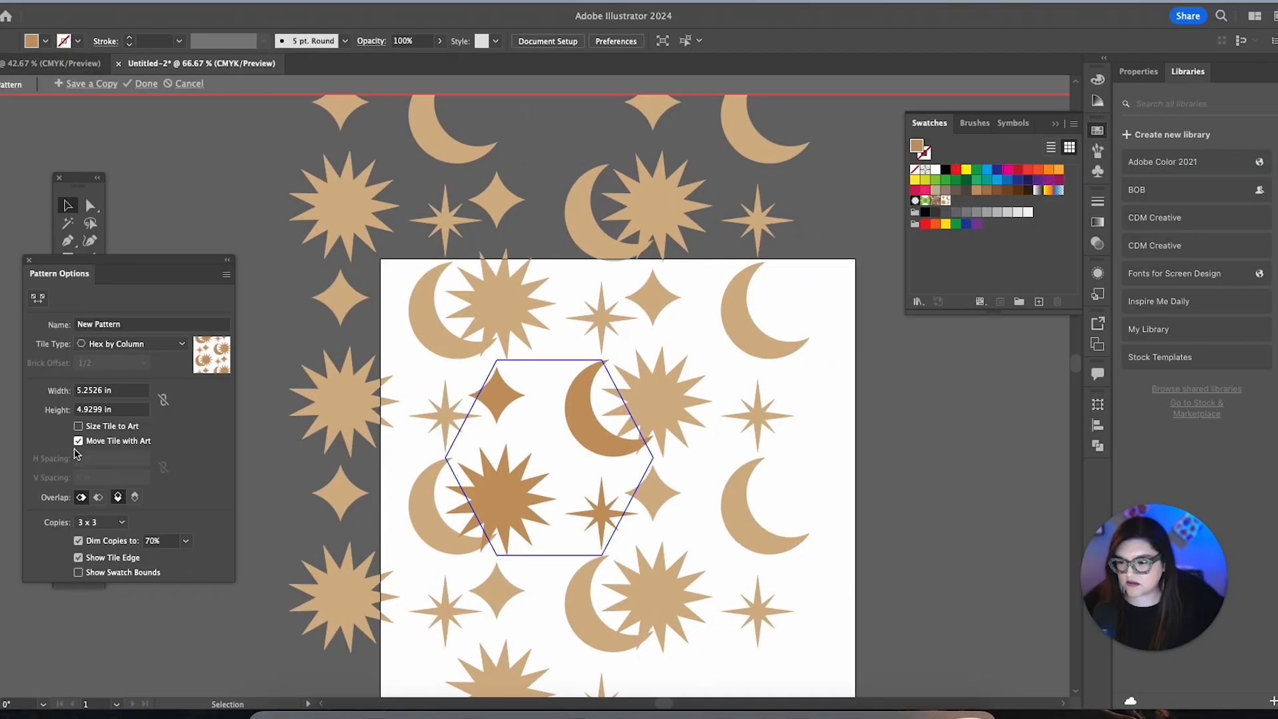
- Set the number of previewed pattern copies to 7 x 7
left_click(100, 522)
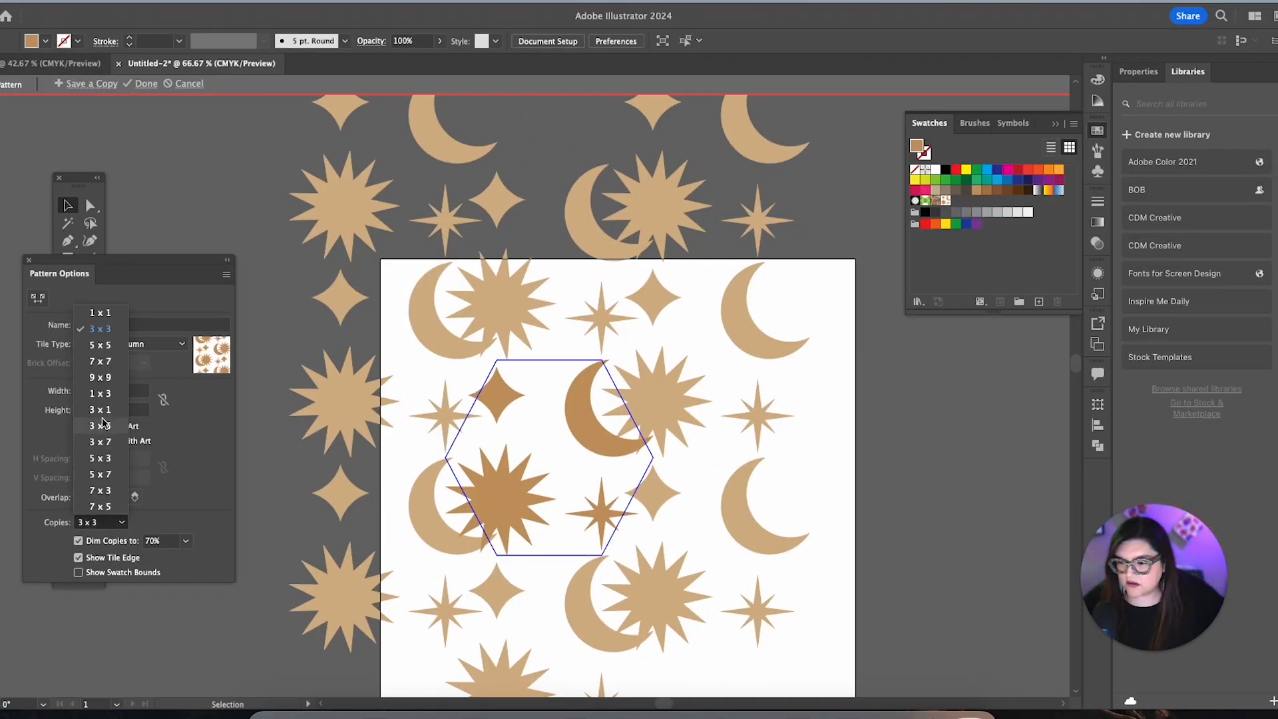
left_click(99, 361)
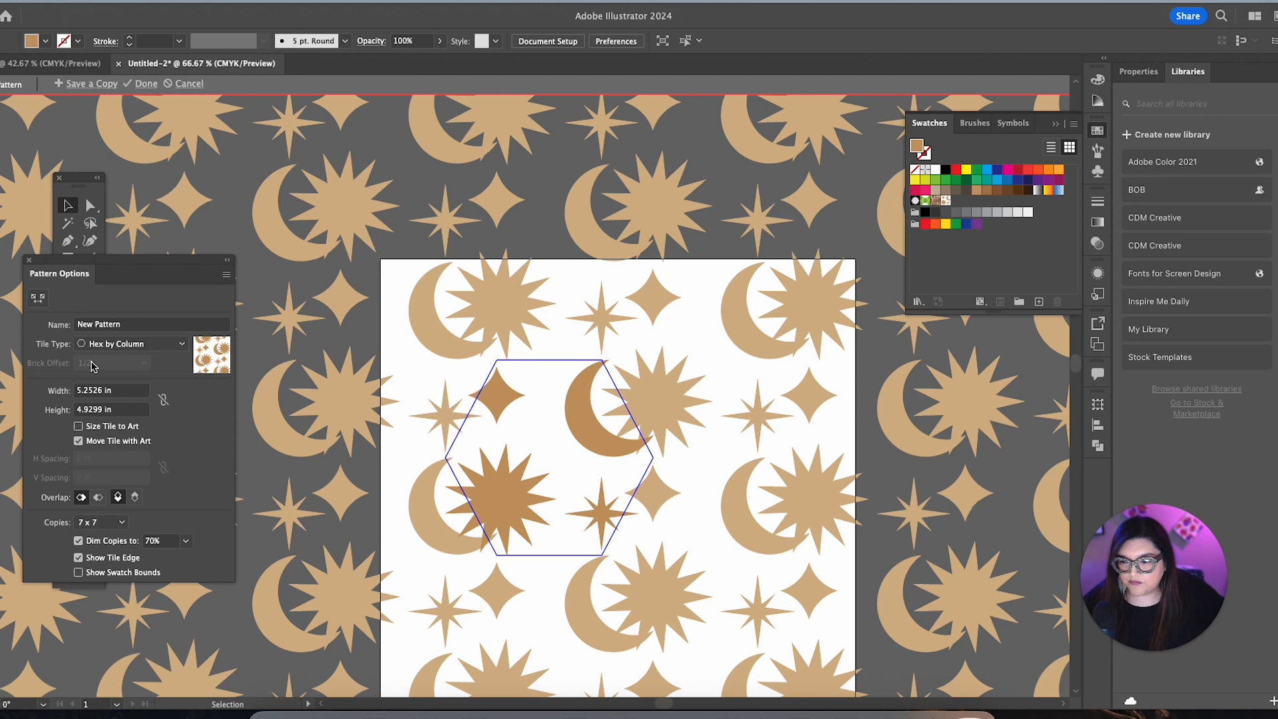
- Select the moon, sunburst and both stars and scale them down together to clear the neighbouring copies
left_click(605, 431)
left_click(476, 473, "shift")
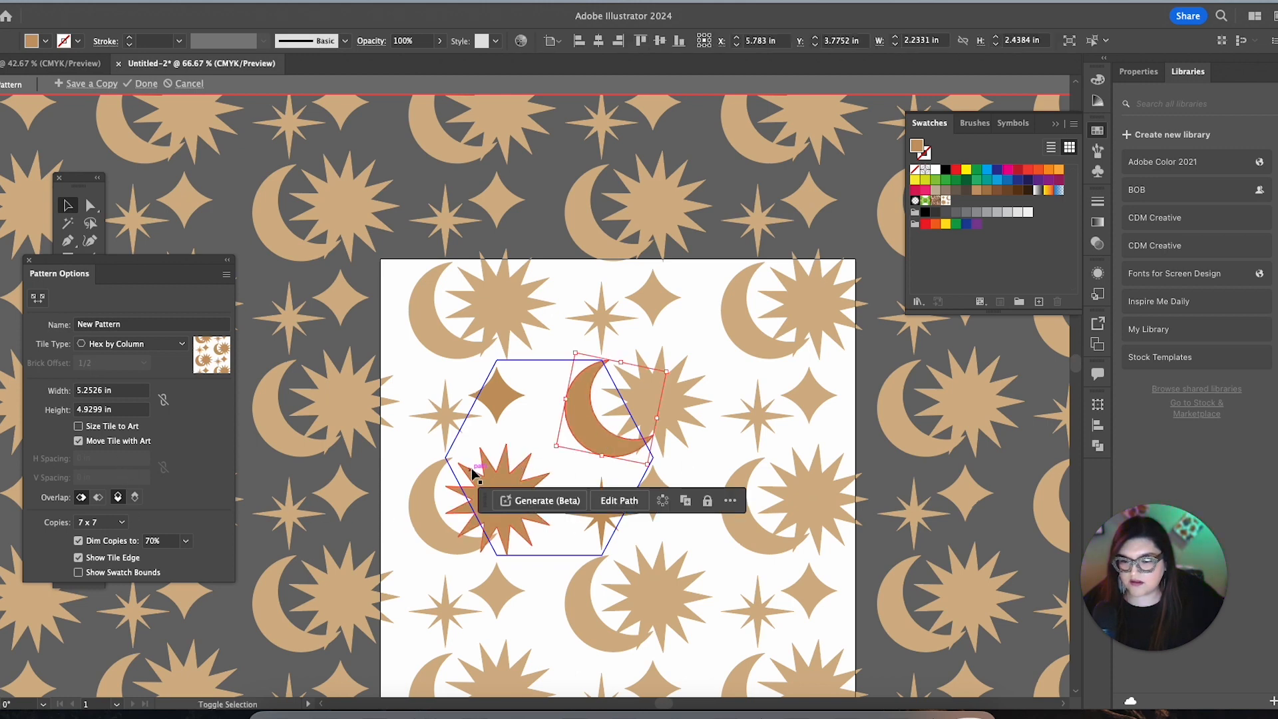
left_click(601, 512, "shift")
left_click(503, 399, "shift")
left_click(601, 509, "shift")
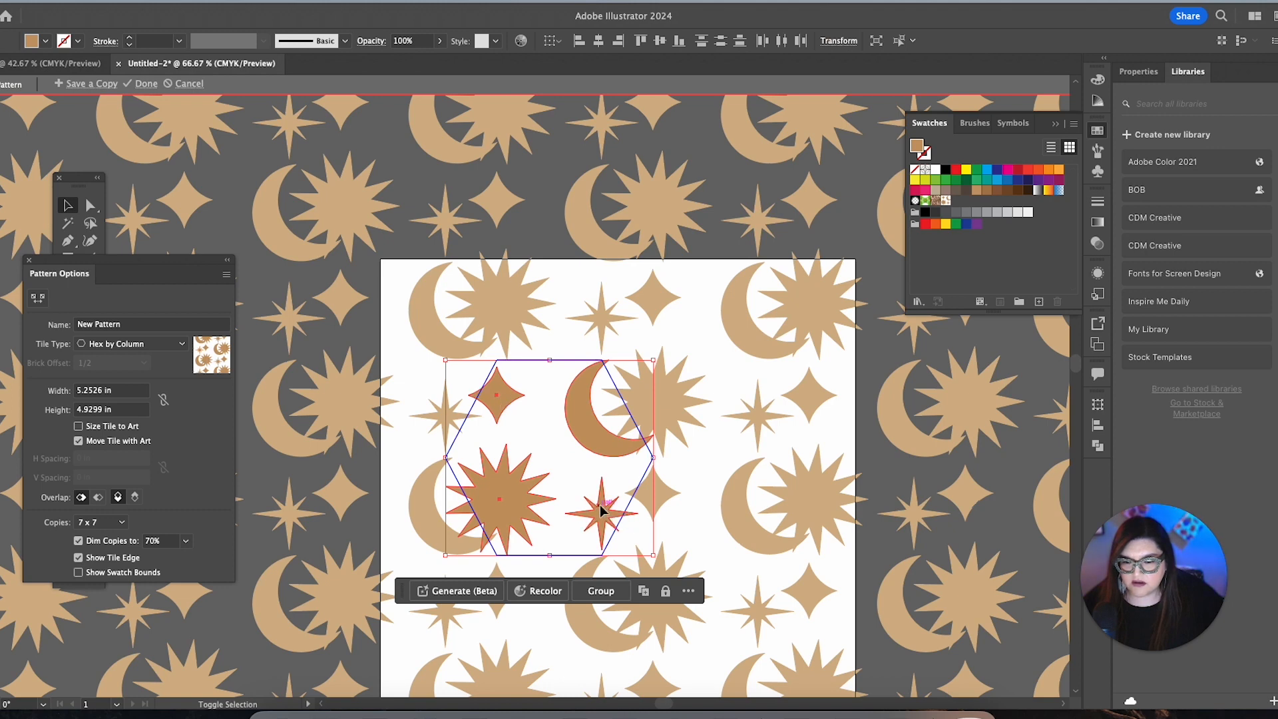
left_click_drag(654, 361, 604, 391)
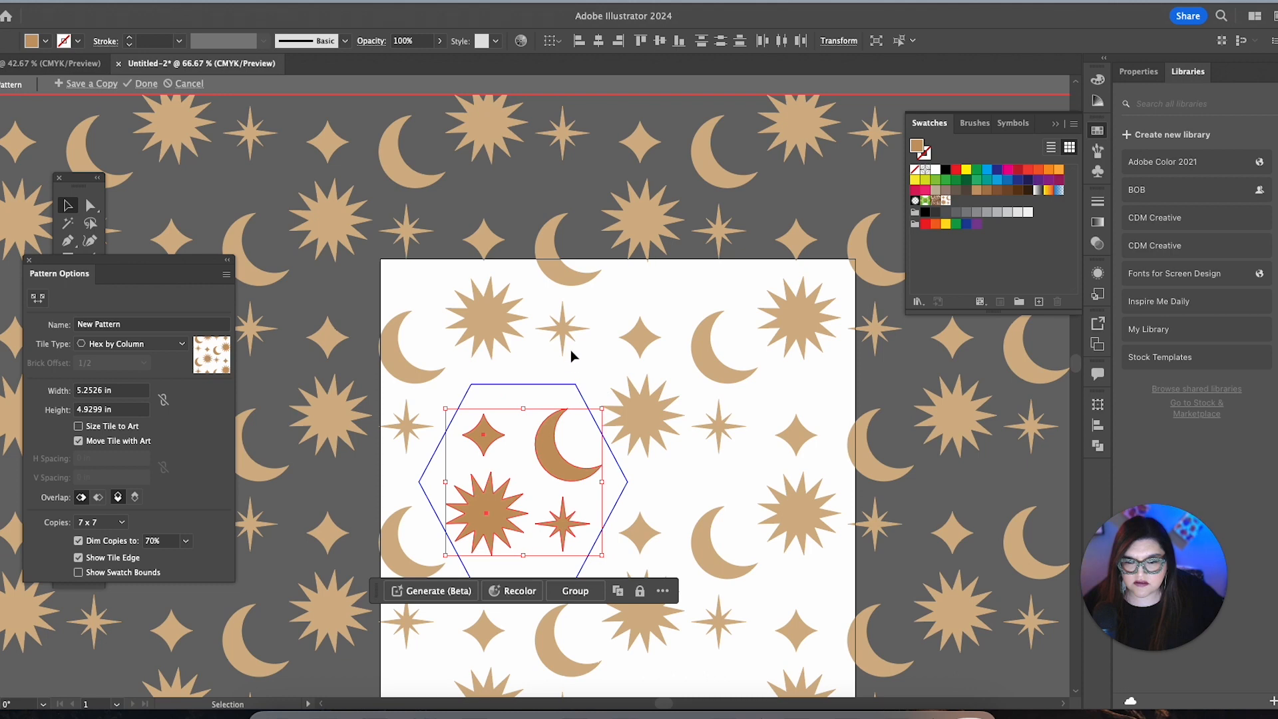
- Reposition the moon, sunburst, eight-point star and diamond star individually to spread them more evenly across the hexagonal tile
left_click(572, 368)
left_click(545, 434)
left_click_drag(544, 438, 537, 424)
left_click_drag(490, 488, 500, 501)
left_click_drag(570, 520, 585, 506)
left_click_drag(487, 432, 477, 439)
- Examine the repeated tiles around the artboard for uneven gaps between the rearranged motifs
scroll(713, 429, "down", 5)
scroll(713, 429, "left", 2)
scroll(713, 429, "down", 5)
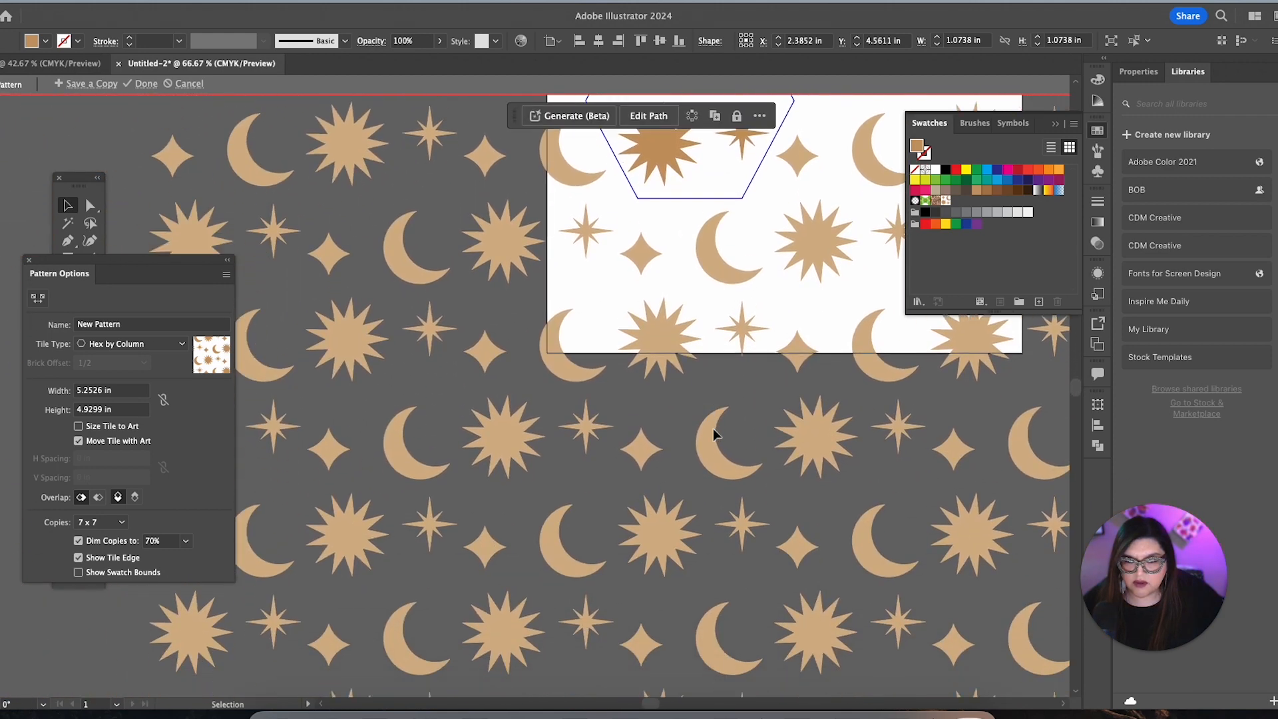
scroll(713, 430, "right", 3)
scroll(713, 433, "up", 5)
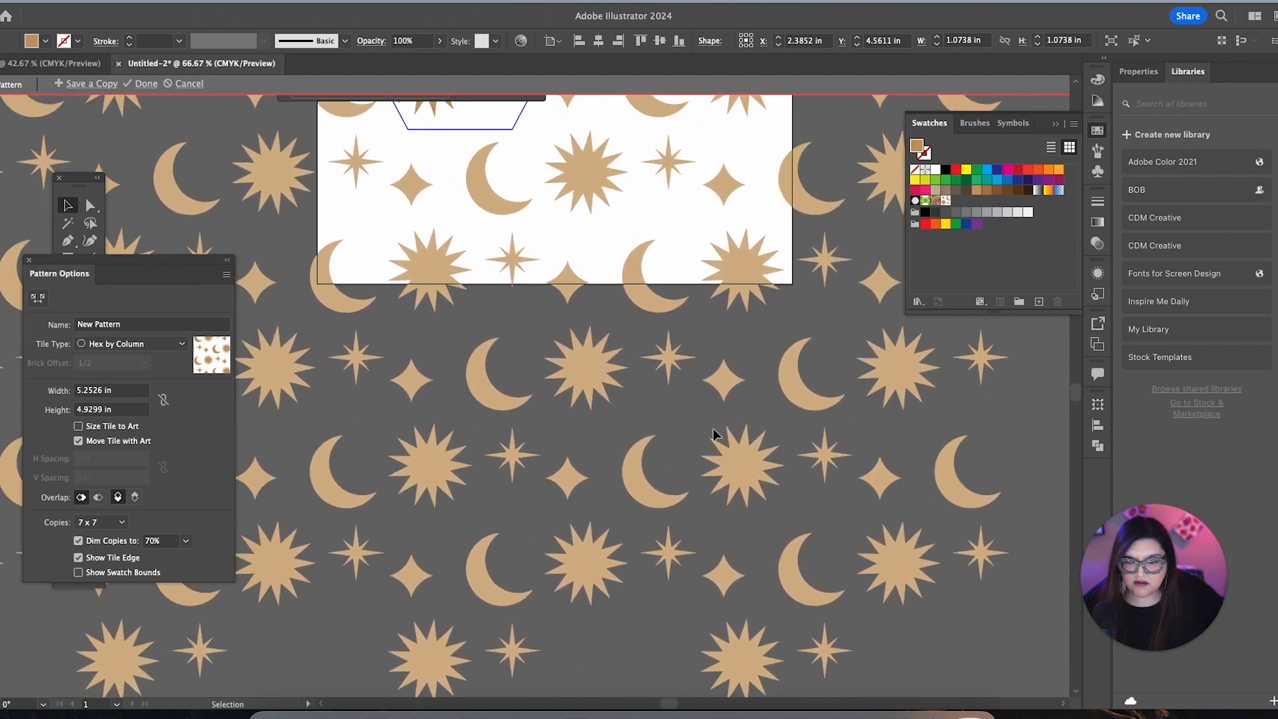
scroll(713, 431, "left", 4)
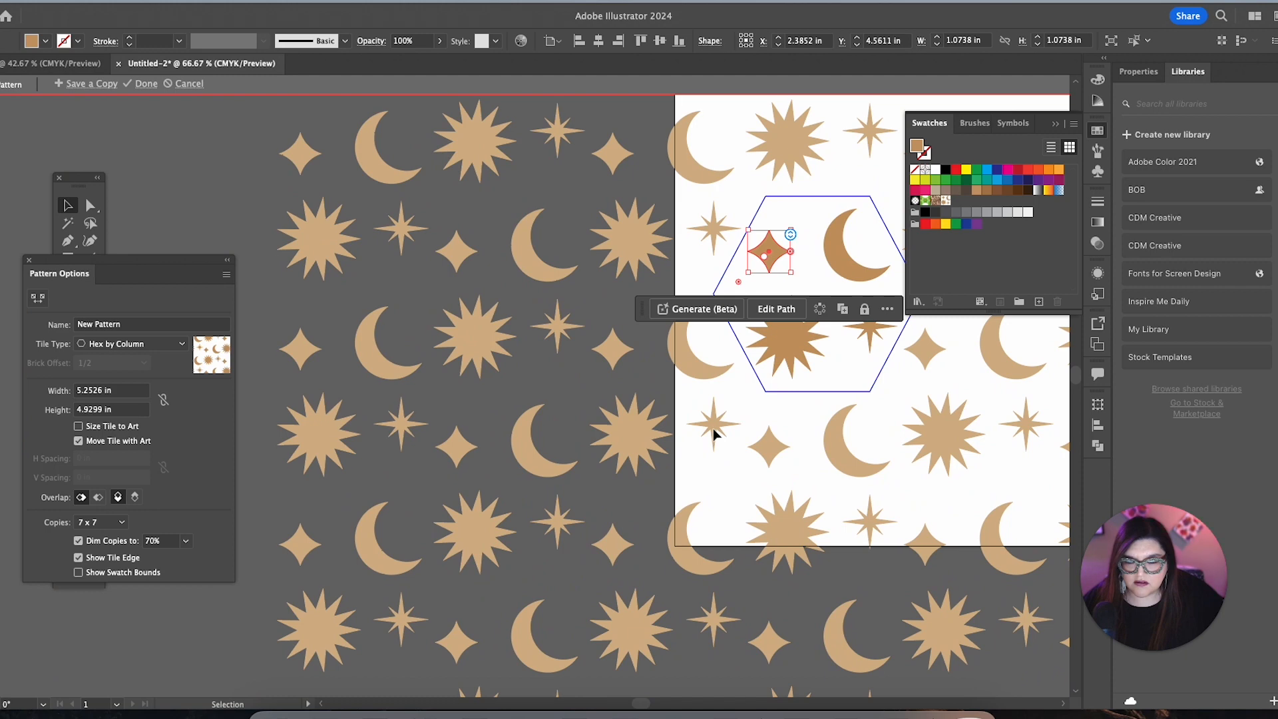
scroll(713, 429, "up", 5)
scroll(713, 429, "right", 1)
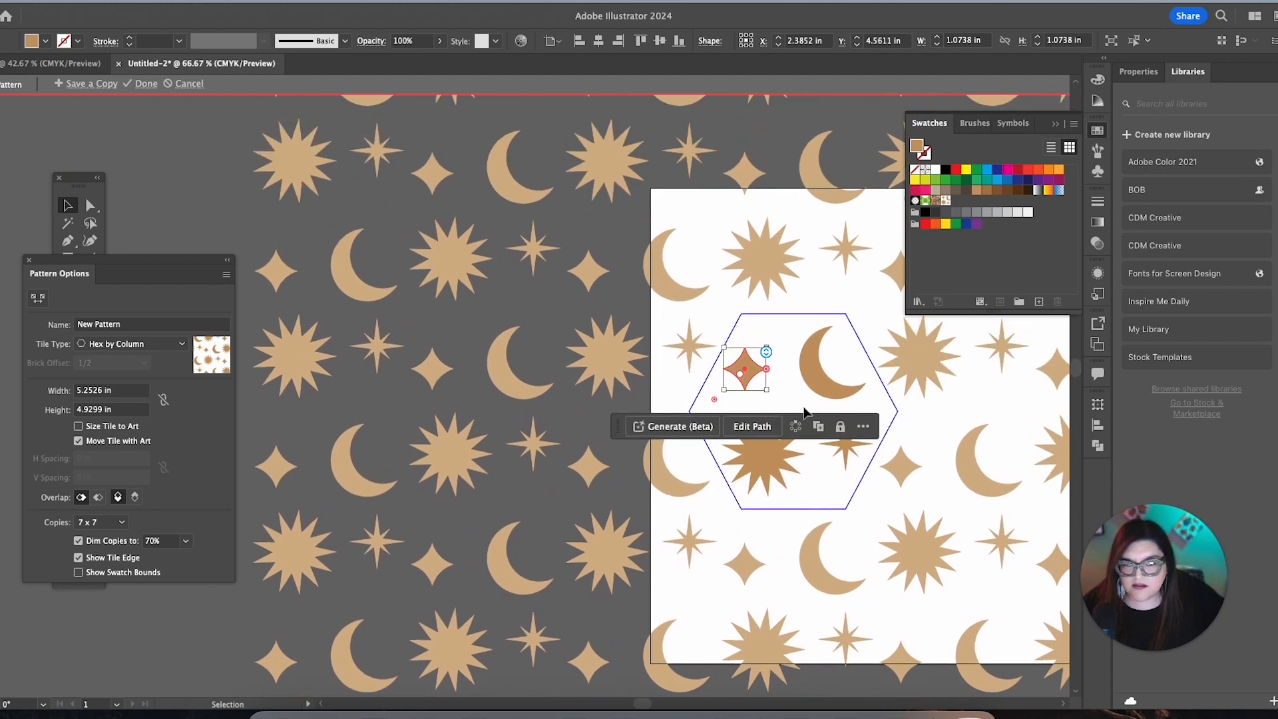
- Undo the accidental collapse of the diamond star and shift the star slightly right to X 2.614 in
left_click_drag(745, 367, 749, 374)
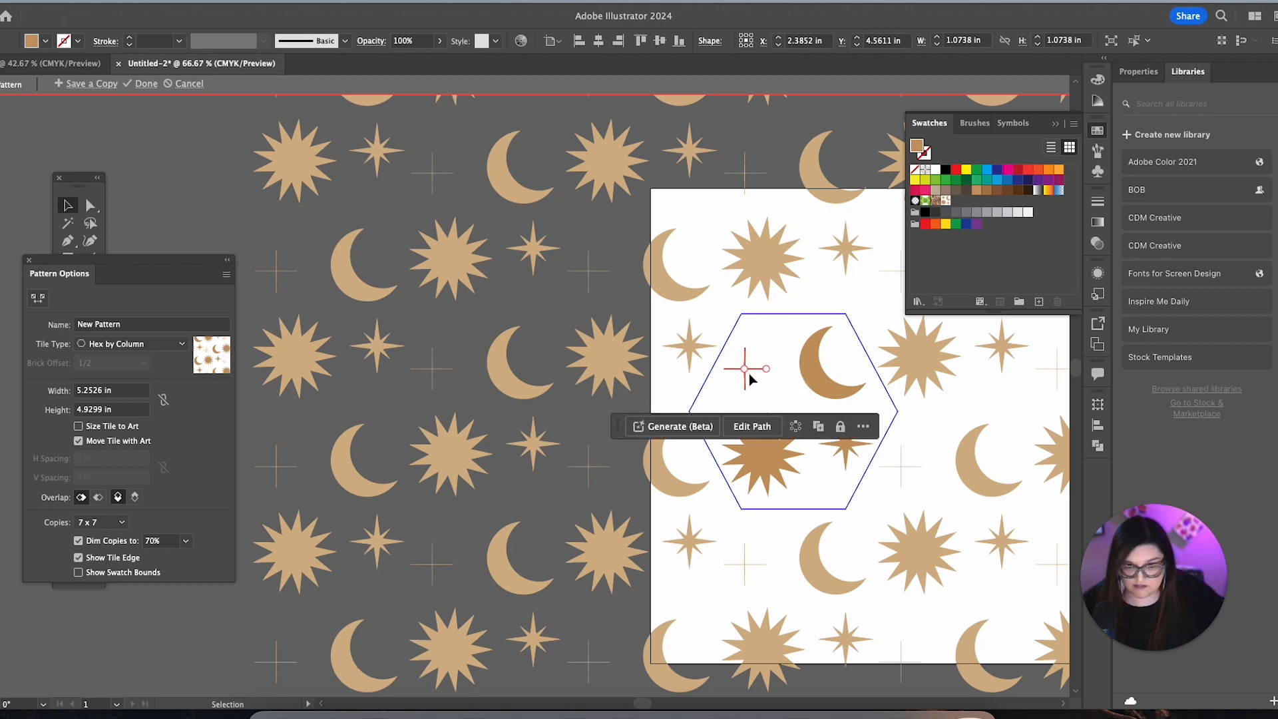
key("super+z")
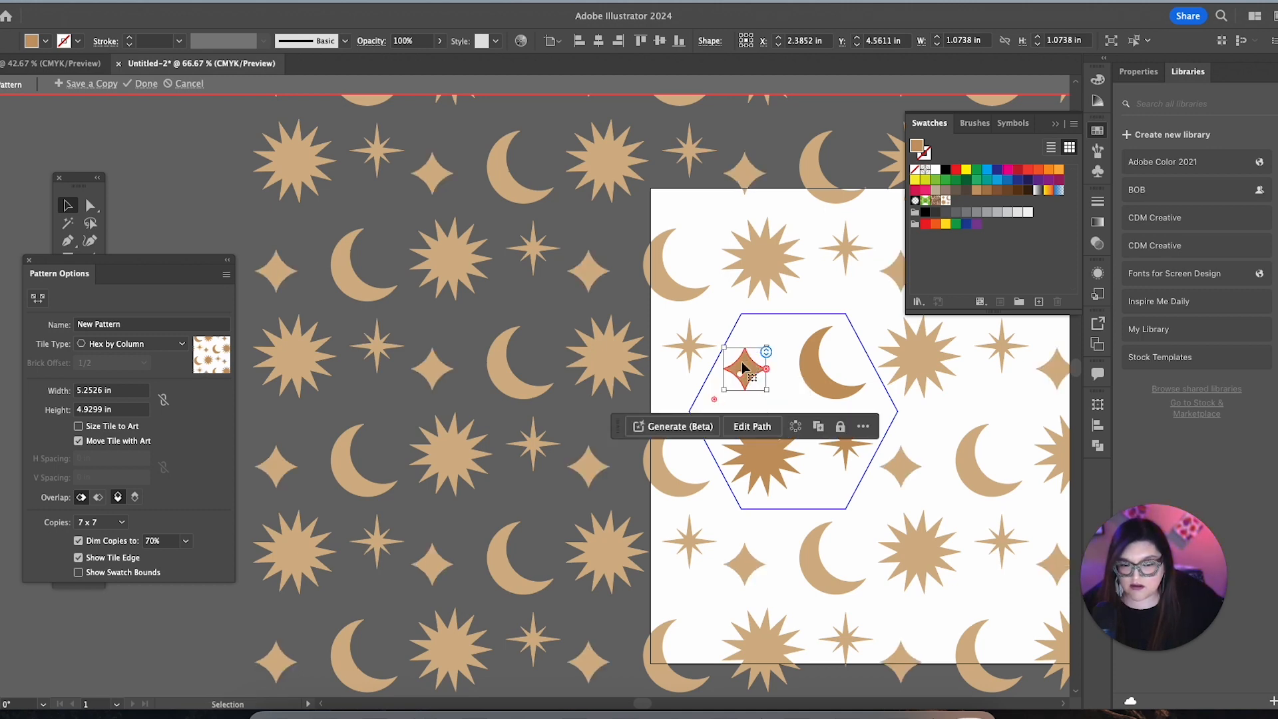
left_click_drag(744, 353, 752, 356)
- Review the 7 x 7 preview on all sides to check the diamond star's spacing from its neighbours
scroll(495, 363, "up", 5)
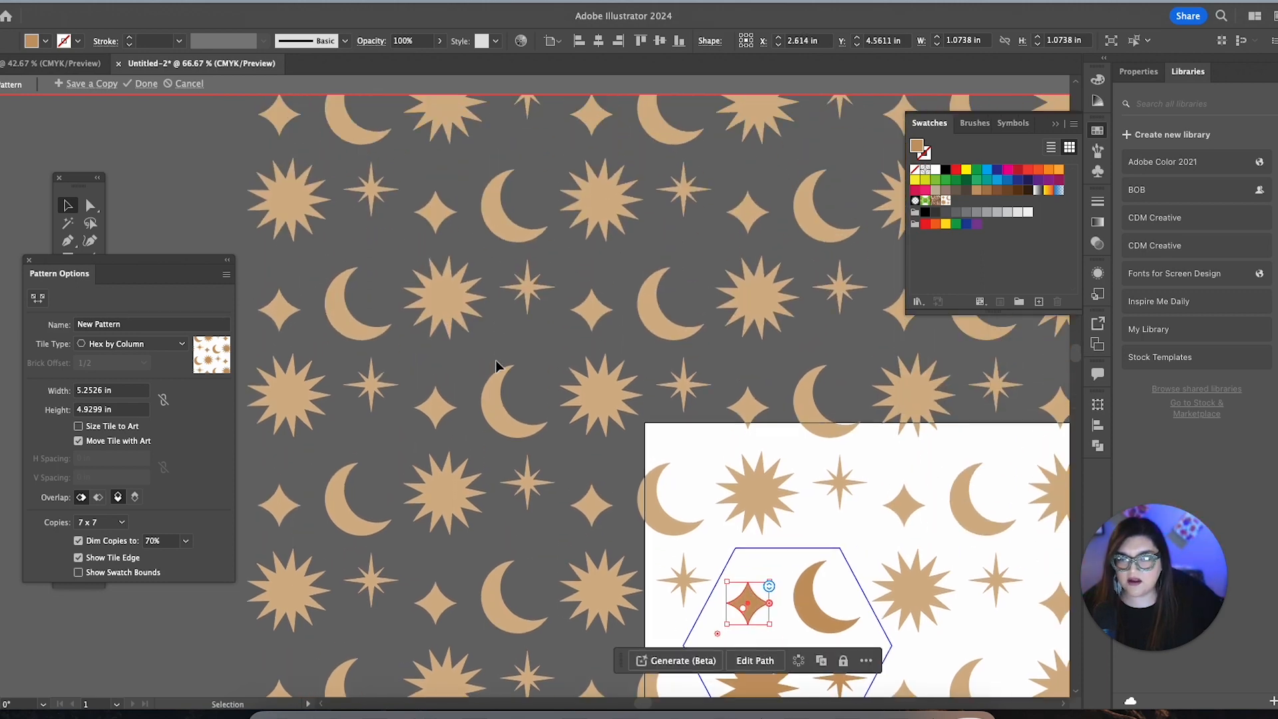
scroll(495, 364, "up", 2)
scroll(742, 441, "up", 3)
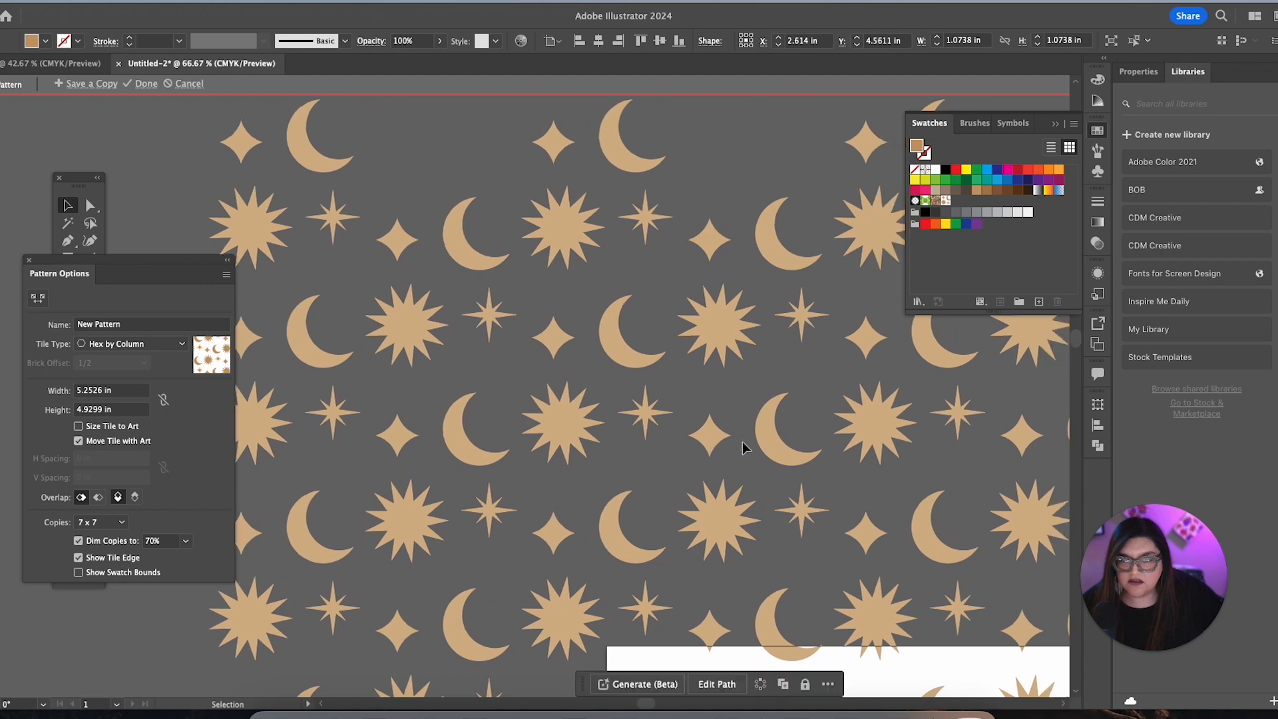
scroll(742, 441, "down", 8)
scroll(742, 441, "down", 5)
scroll(742, 442, "left", 6)
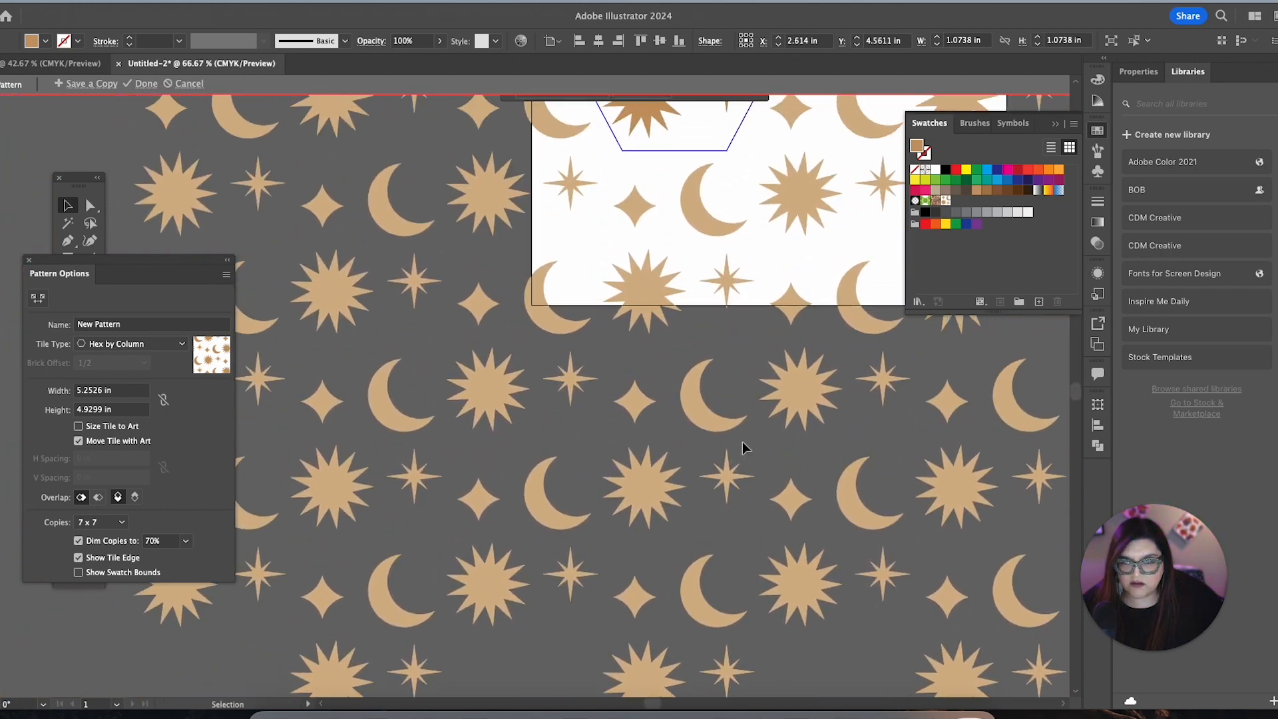
scroll(742, 442, "up", 3)
scroll(741, 442, "left", 3)
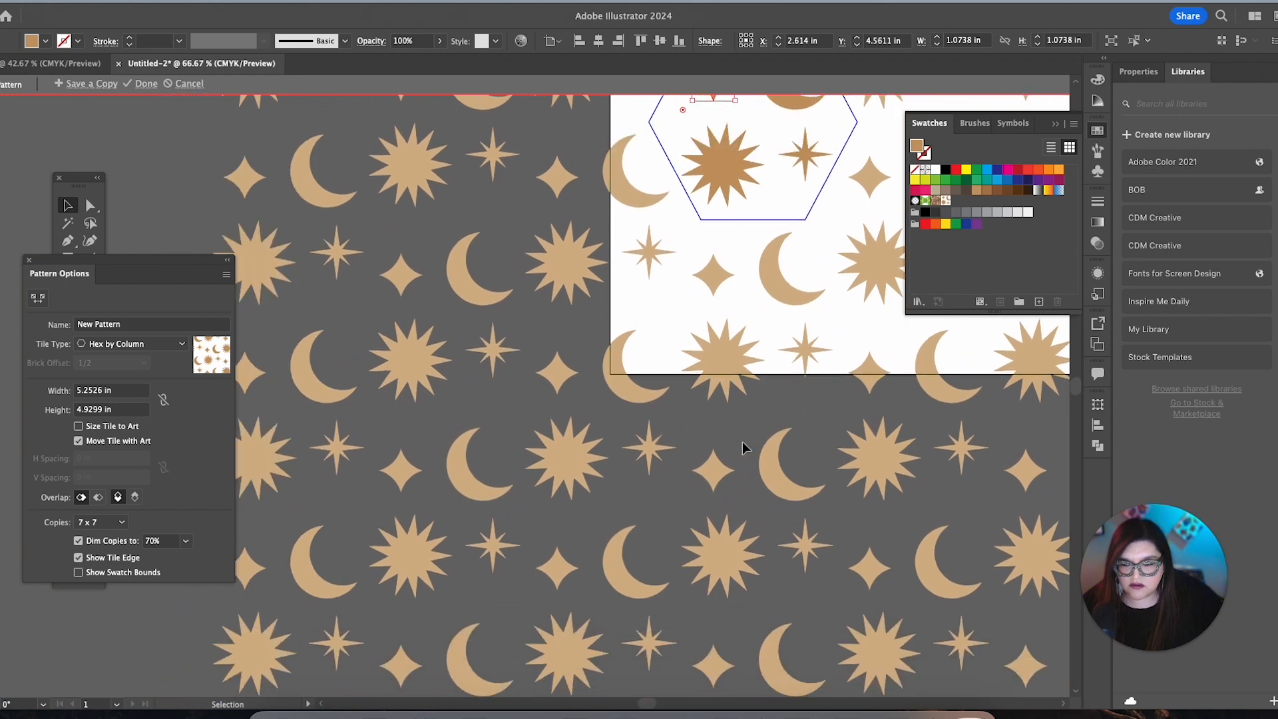
scroll(742, 442, "left", 3)
scroll(742, 441, "down", 1)
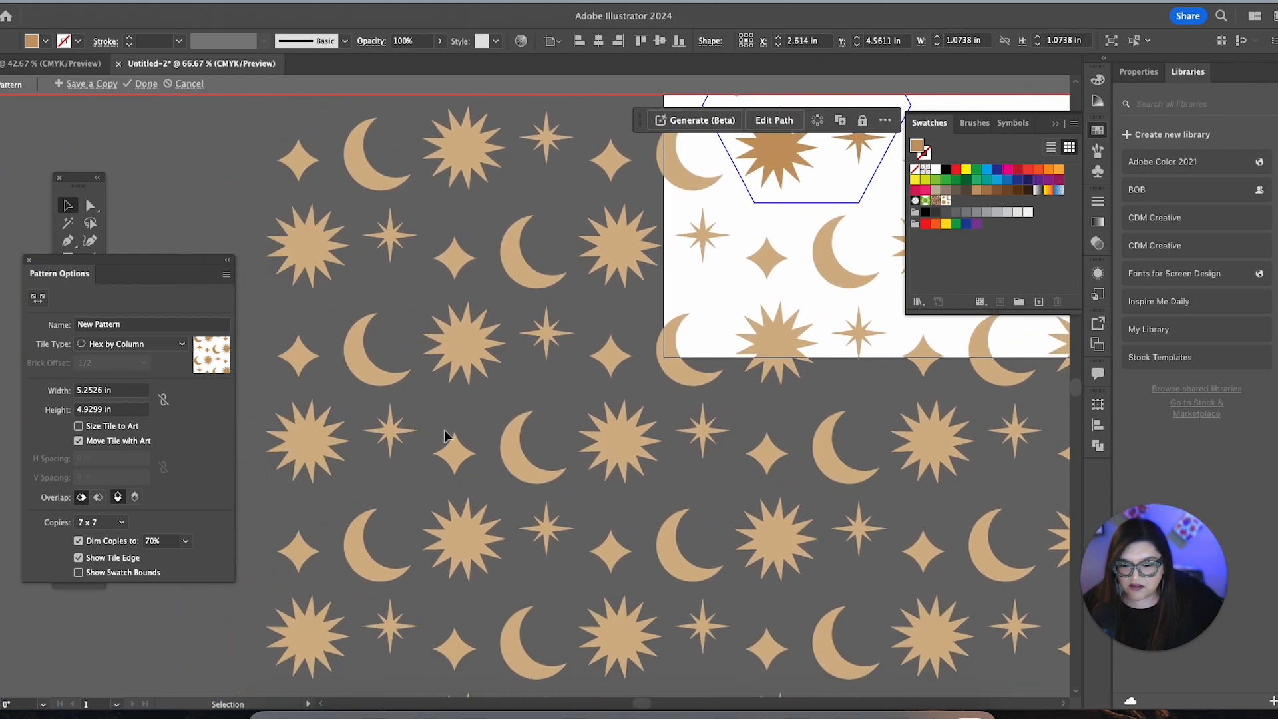
scroll(482, 464, "right", 2)
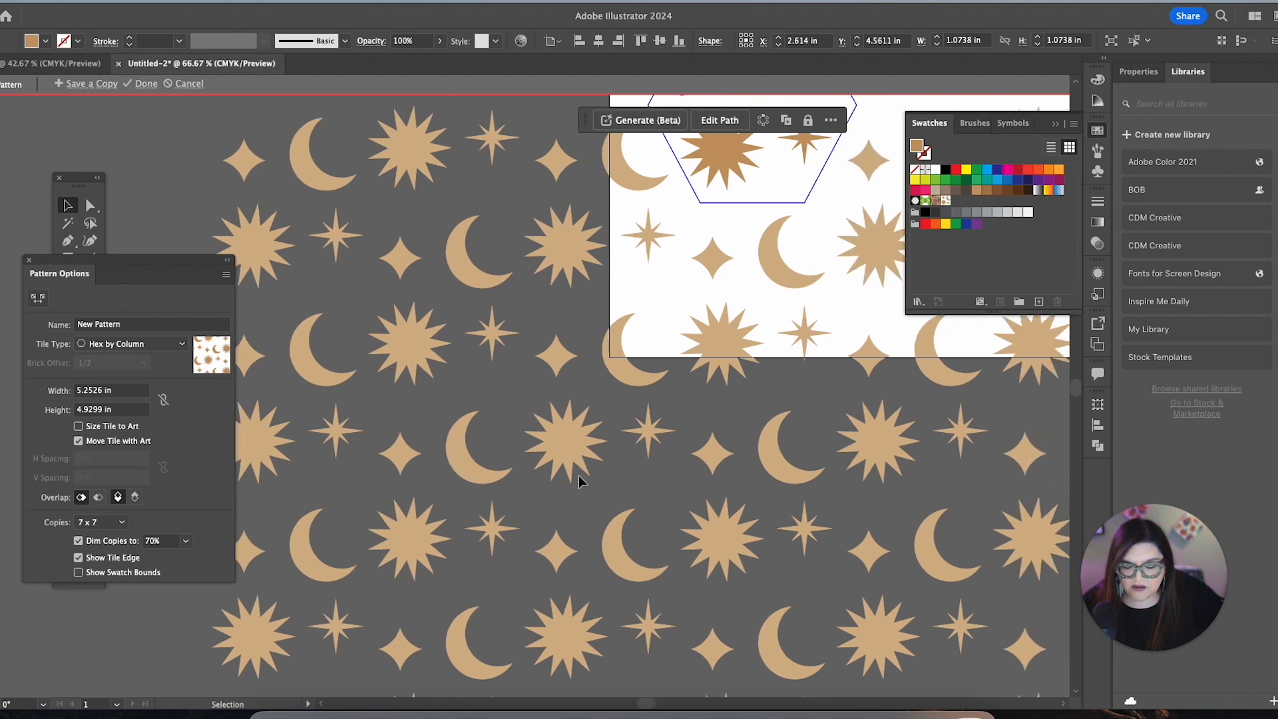
scroll(577, 476, "down", 3)
scroll(578, 476, "right", 4)
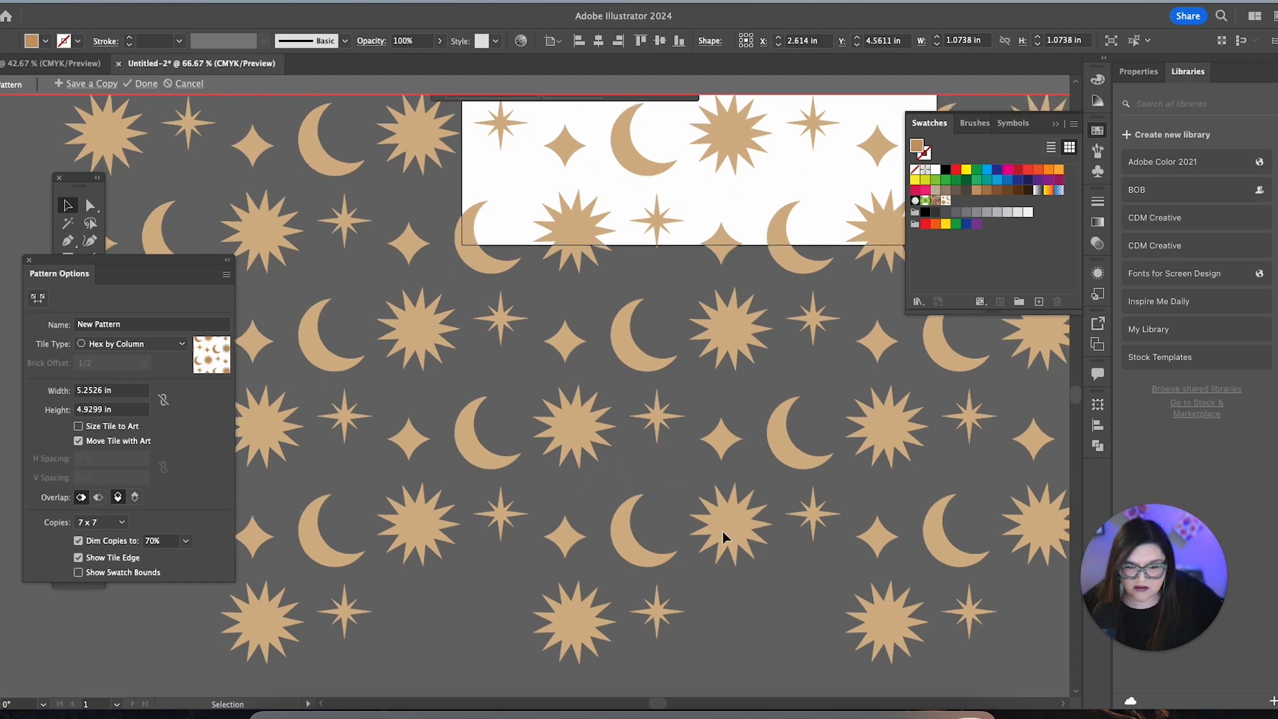
scroll(722, 531, "up", 10)
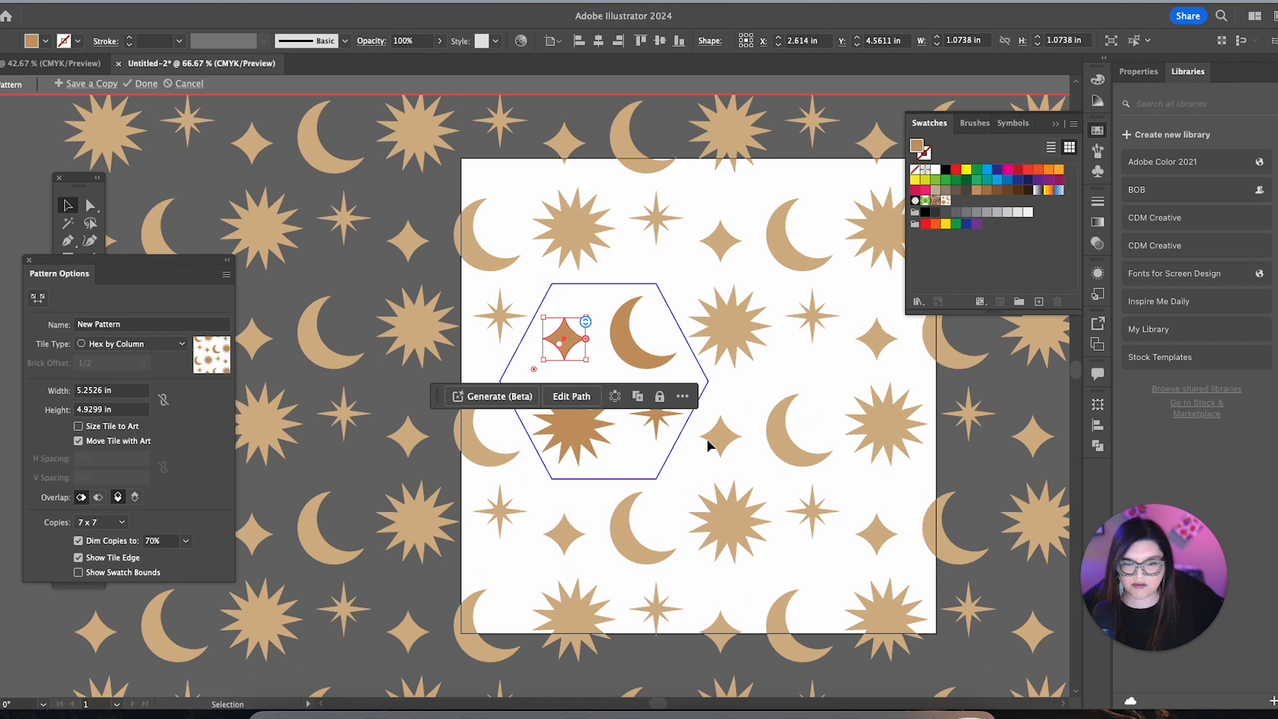
- Move the moon up within the hexagonal tile to X 4.4566 in, Y 3.7179 in and finish editing the pattern
left_click_drag(627, 345, 623, 317)
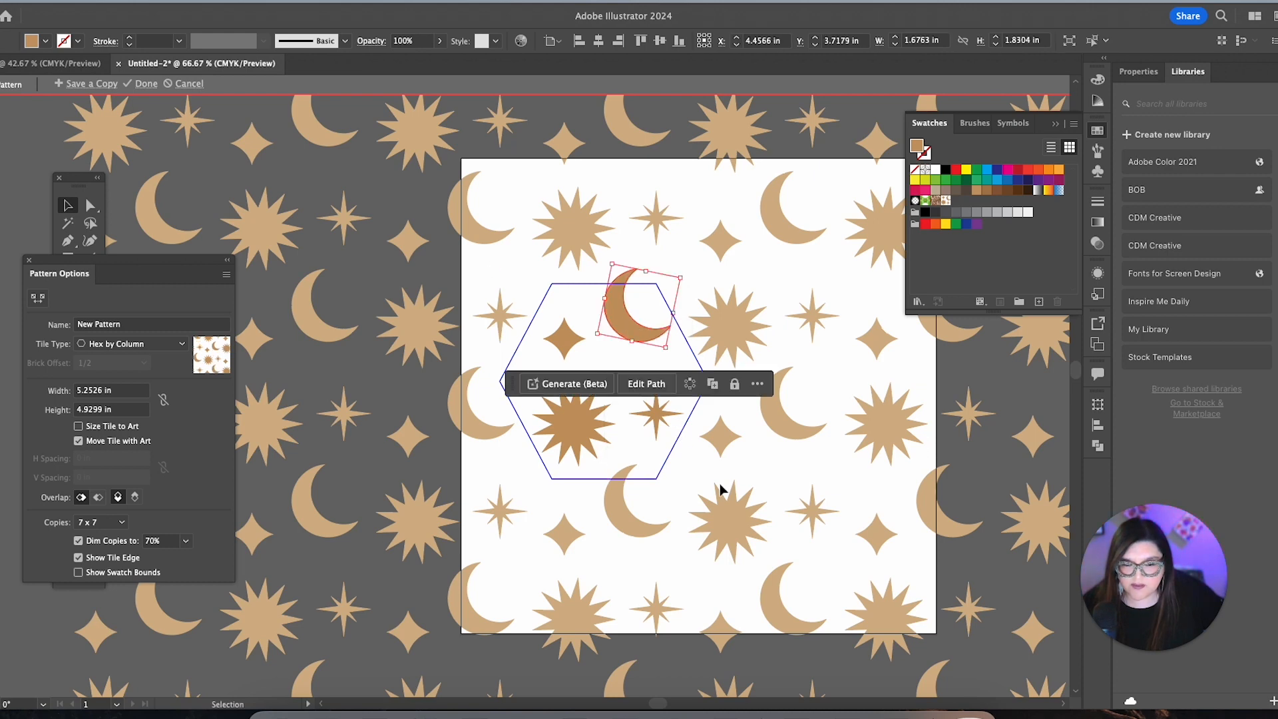
scroll(721, 485, "down", 10)
scroll(720, 485, "left", 3)
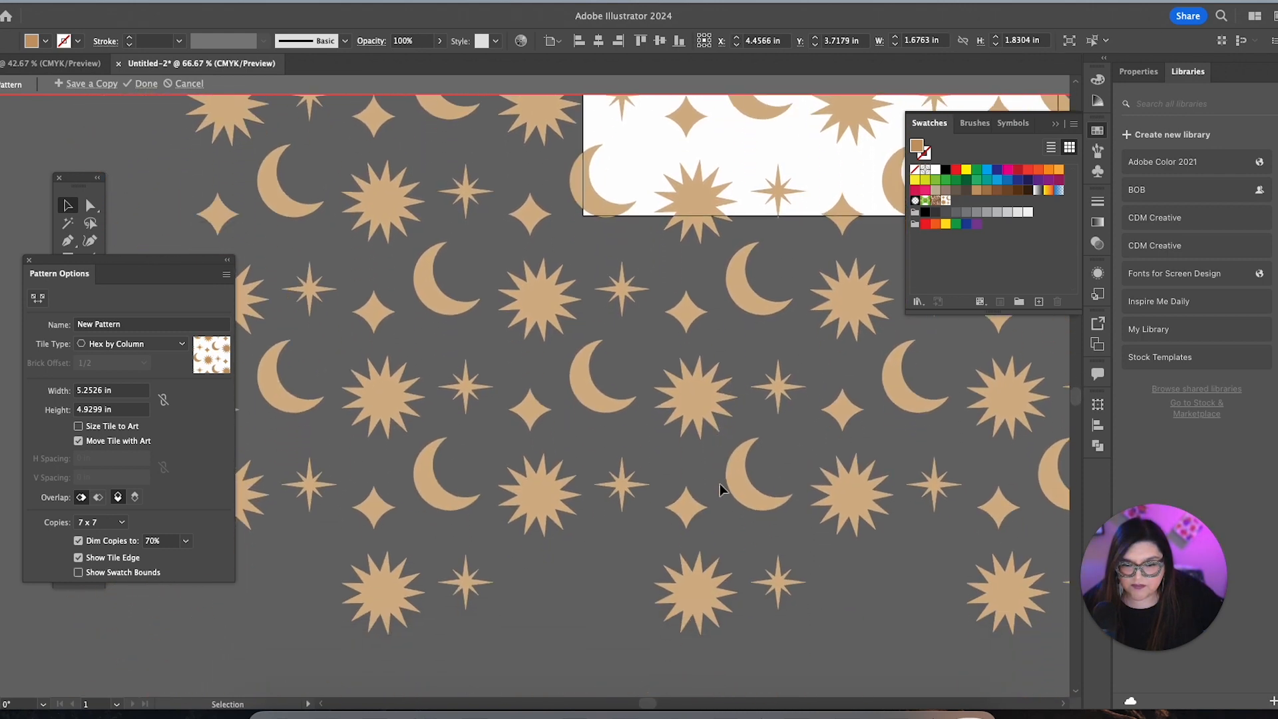
scroll(720, 485, "up", 1)
scroll(720, 485, "down", 3)
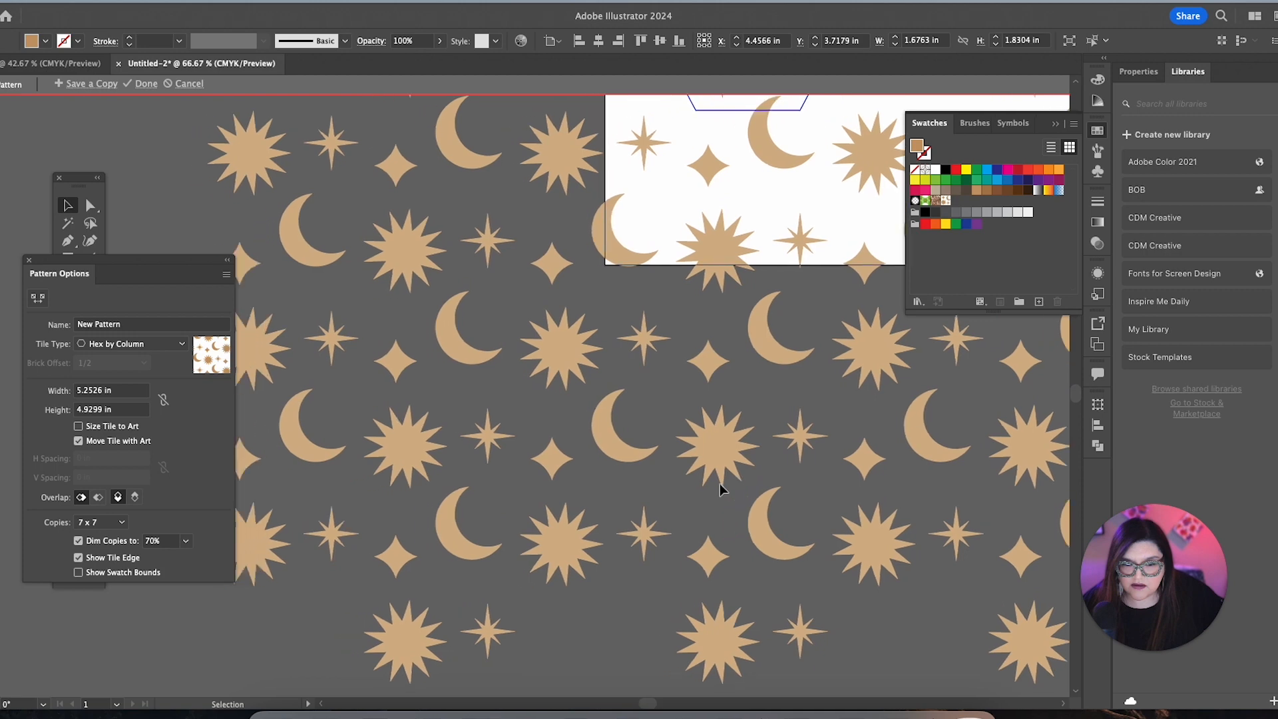
scroll(721, 489, "up", 11)
scroll(720, 489, "right", 4)
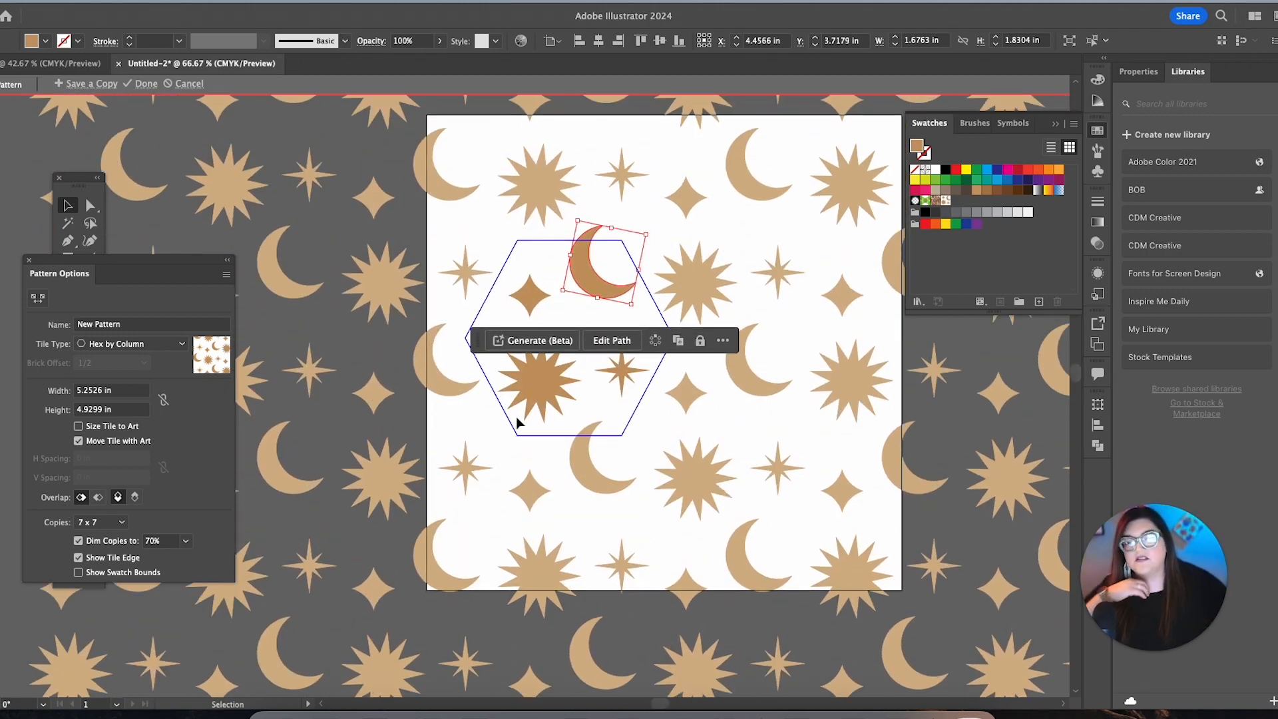
left_click(478, 442)
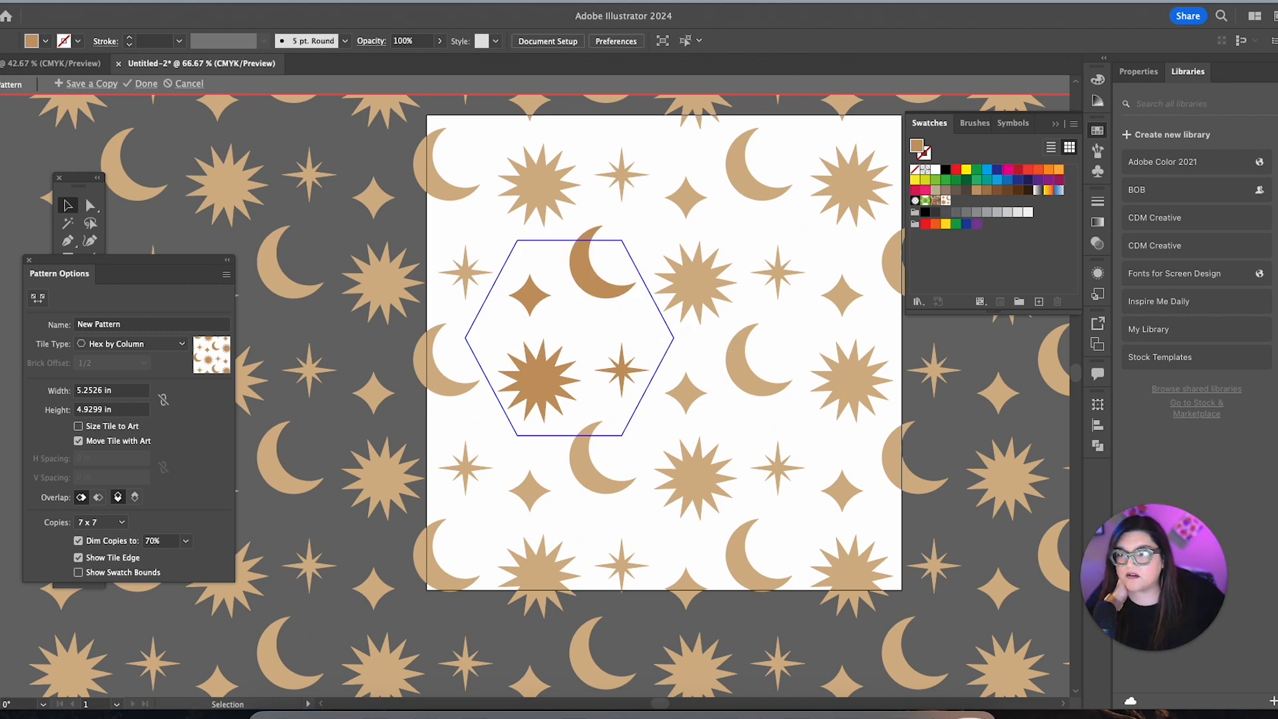
key("Escape")
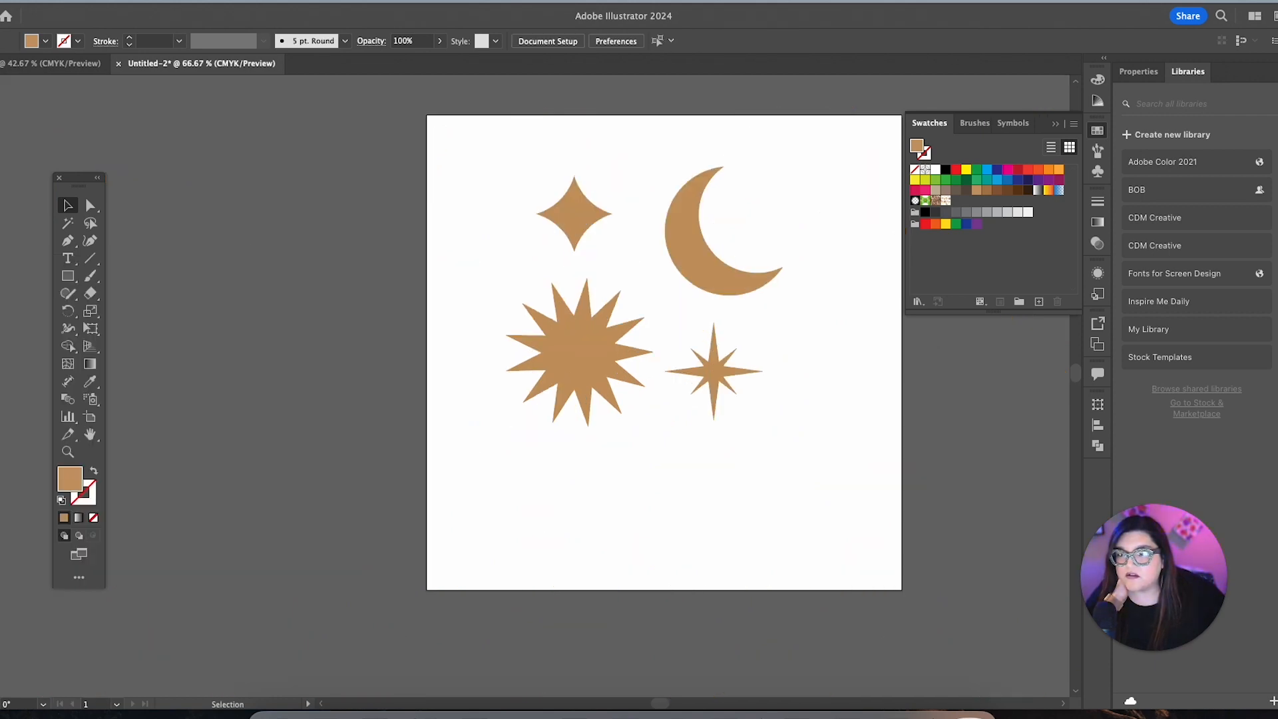
- Test the new pattern swatch as the fill of a rectangle about 9.78 by 9.56 in, and delete the rectangle
left_click(946, 201)
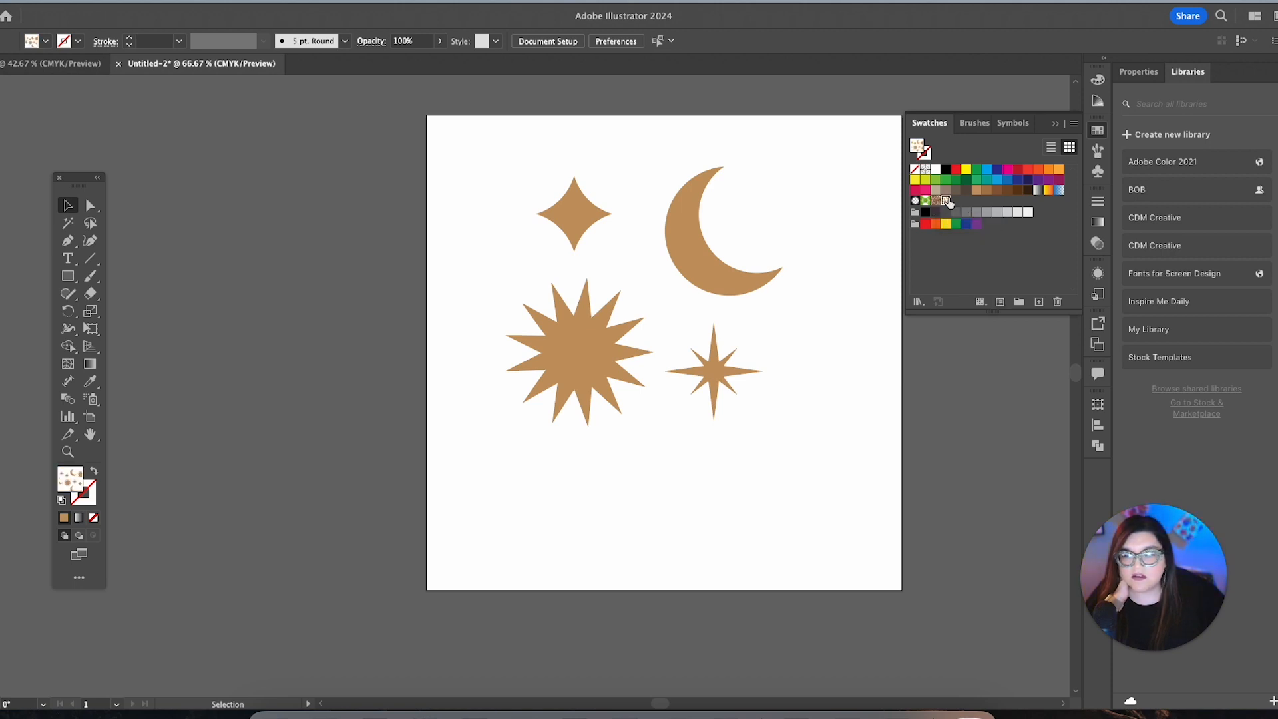
left_click(67, 274)
left_click_drag(149, 151, 537, 528)
scroll(667, 434, "left", 2)
key("v")
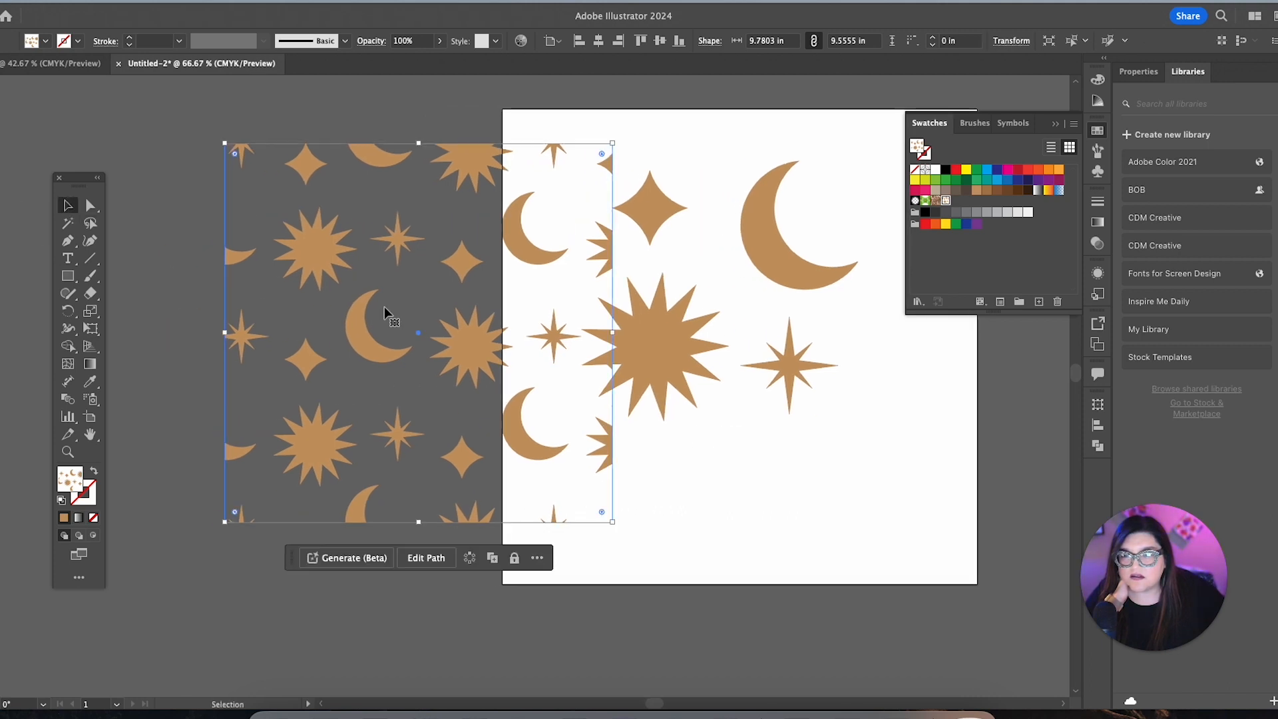
left_click_drag(352, 320, 321, 320)
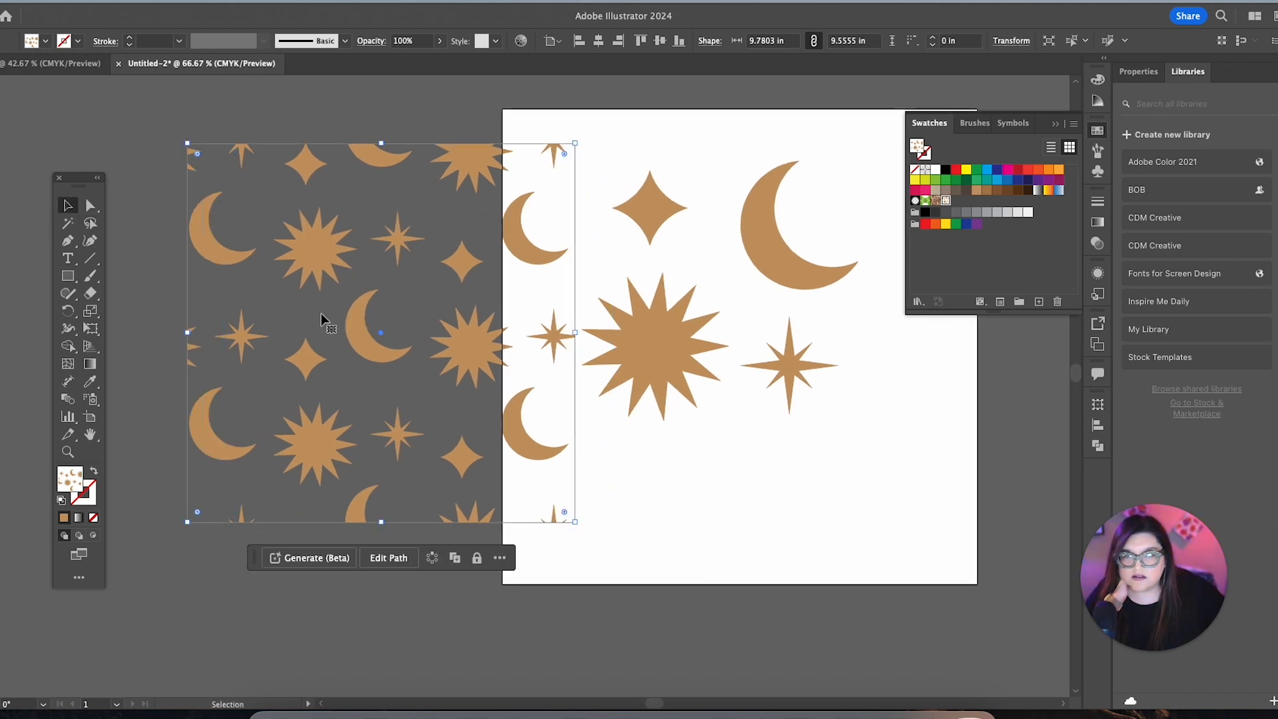
key("Delete")
- Create a second artboard about 15.87 by 13.96 in beside the one holding the original motifs
scroll(321, 319, "right", 10)
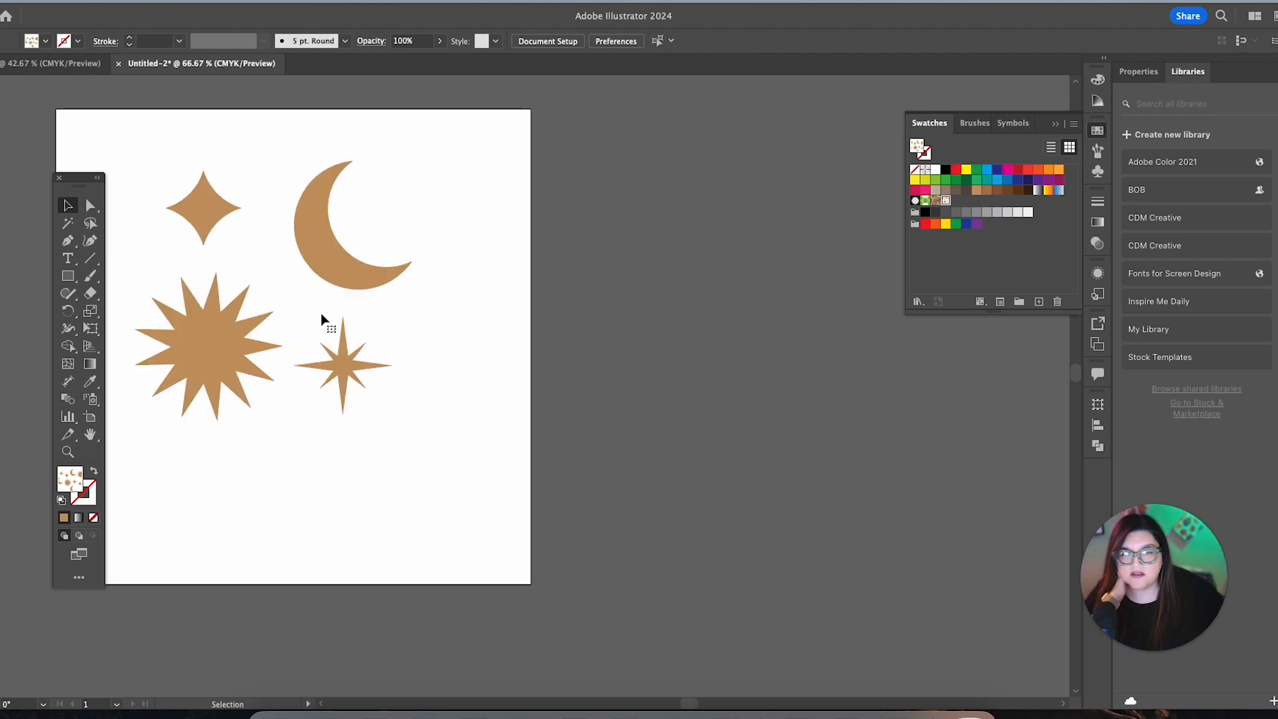
scroll(321, 313, "right", 5)
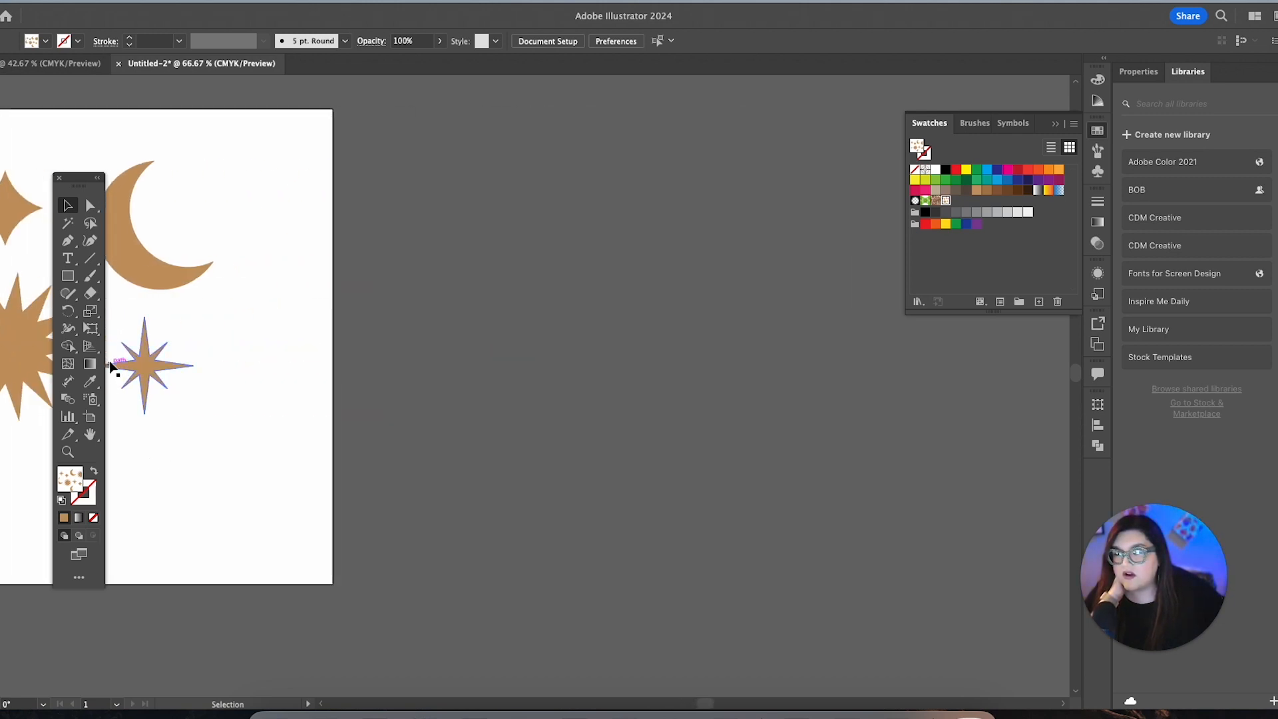
left_click(90, 417)
left_click_drag(367, 110, 998, 666)
scroll(825, 511, "right", 3)
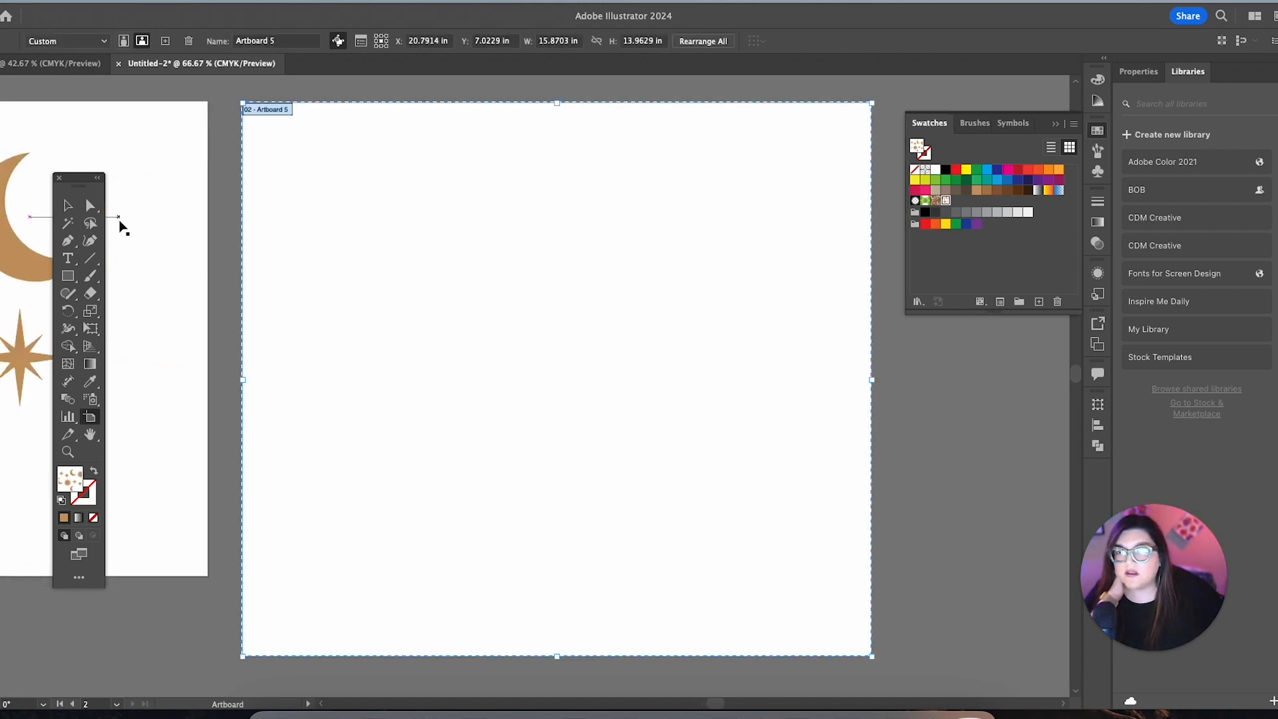
left_click(67, 205)
- Fine-tune the dark blue swatch and draw a 15.8703 by 13.9629 in rectangle in that colour covering the whole new artboard
left_click(67, 275)
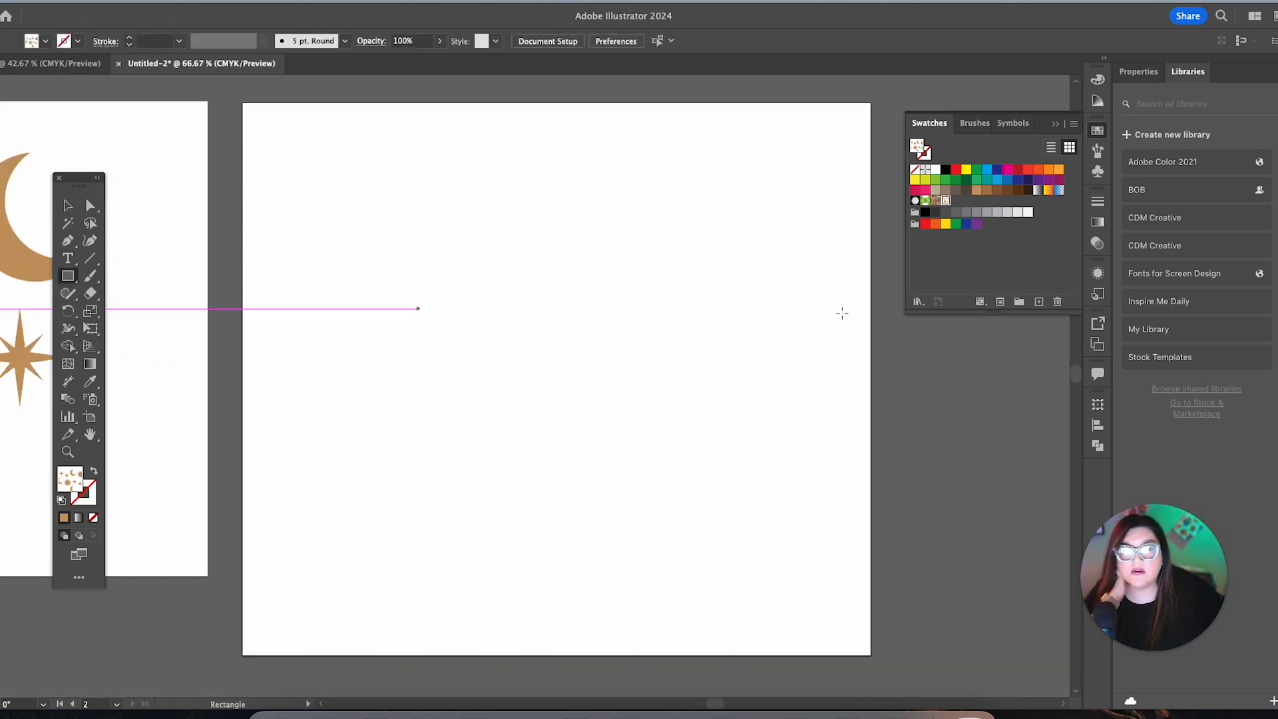
left_click(1029, 180)
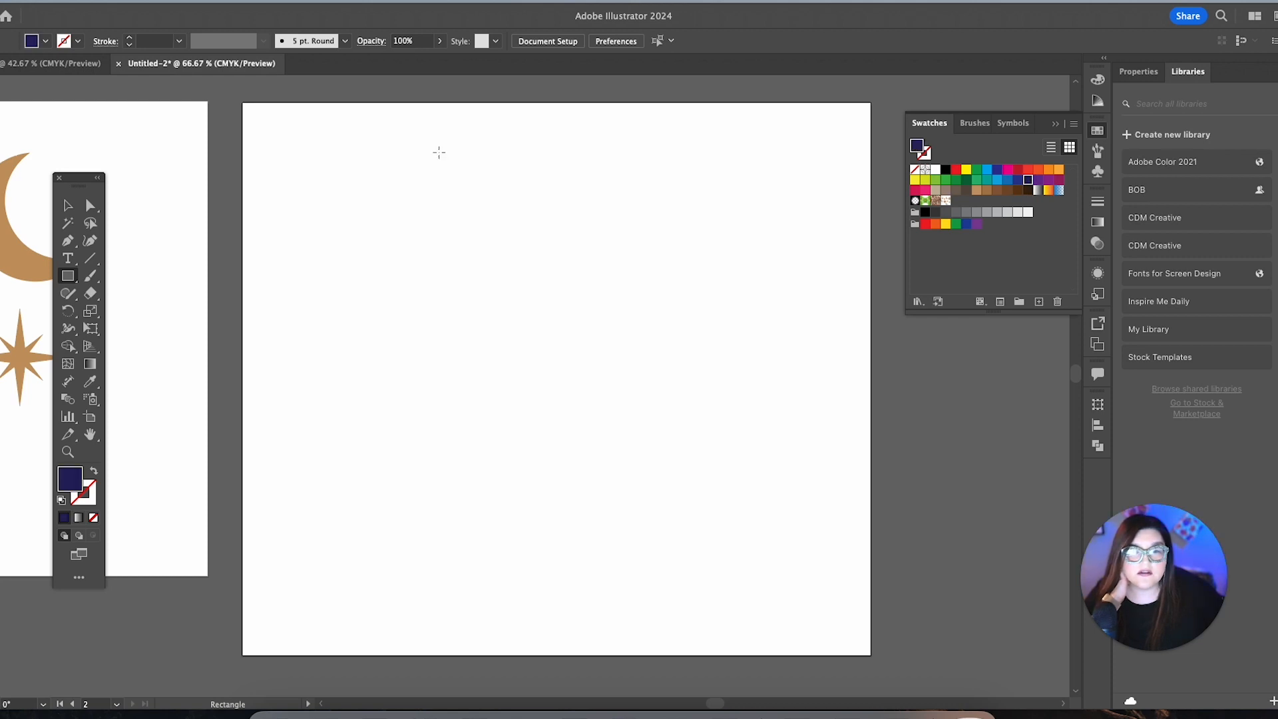
double_click(1028, 181)
left_click_drag(594, 393, 584, 392)
left_click(744, 493)
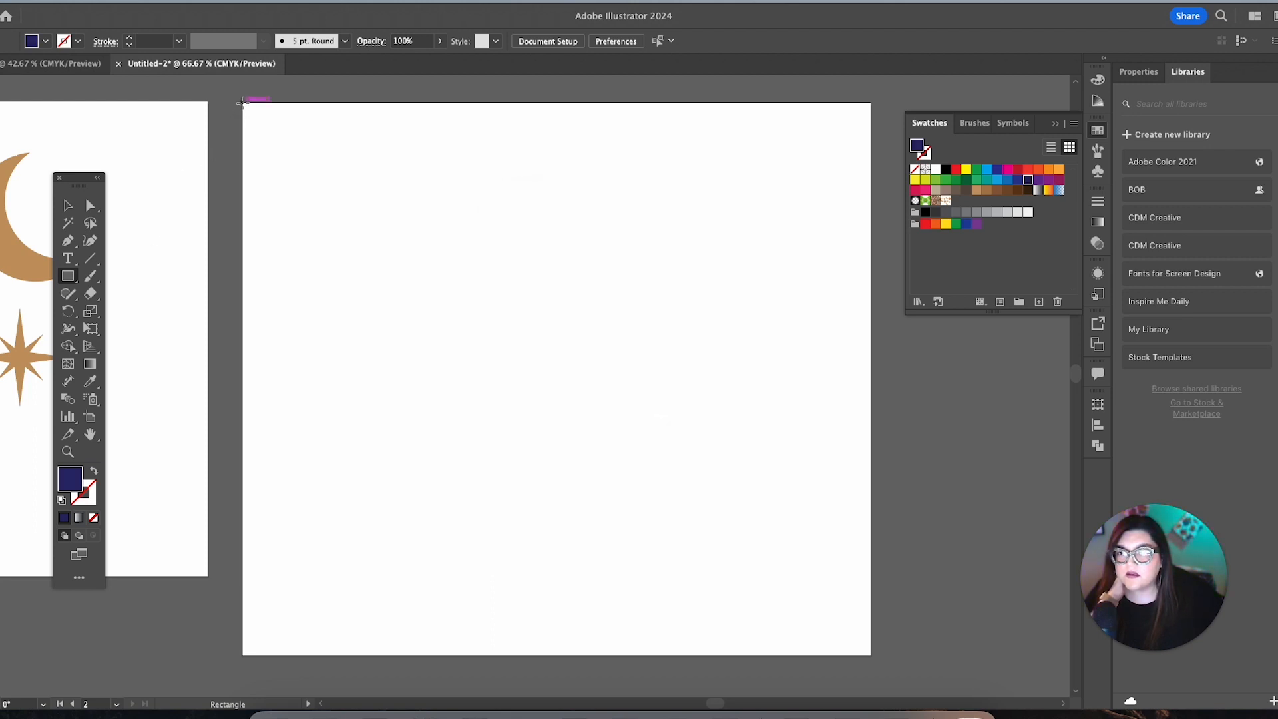
left_click_drag(242, 102, 871, 656)
key("v")
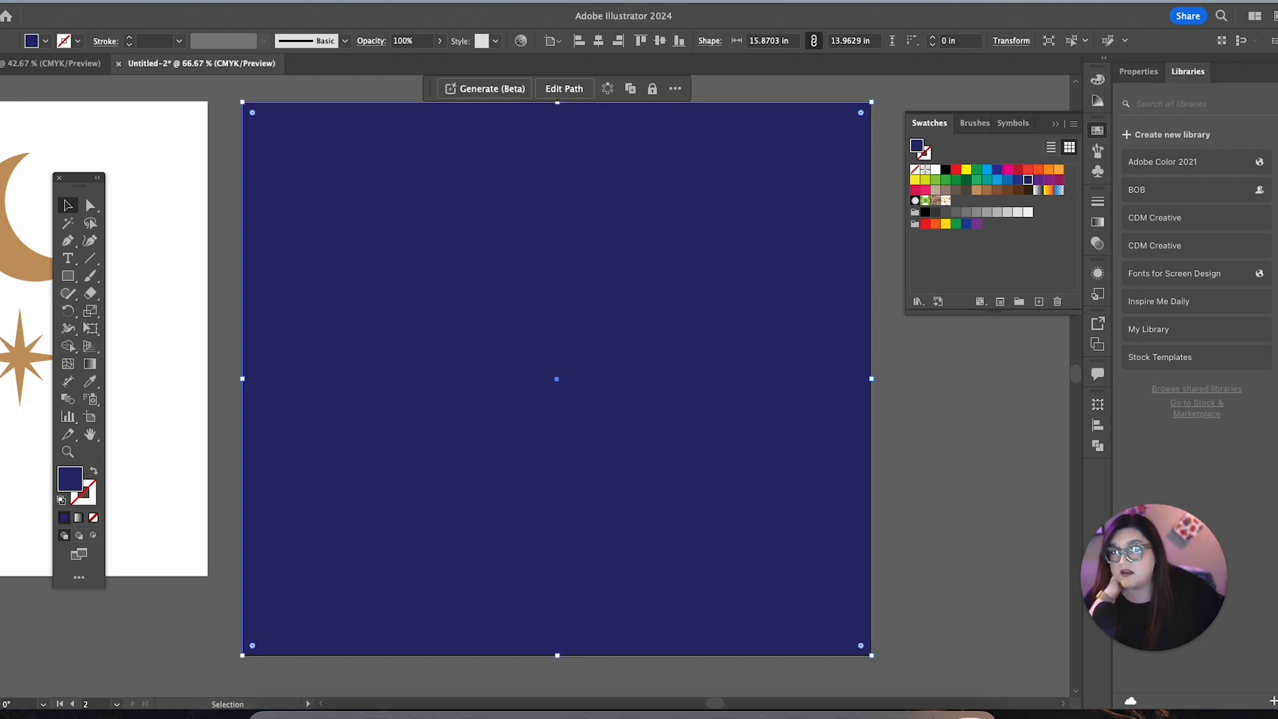
- Paste a copy of the dark blue rectangle in front of it and fill the copy with the New Pattern swatch
left_click(57, 1)
left_click(125, 131)
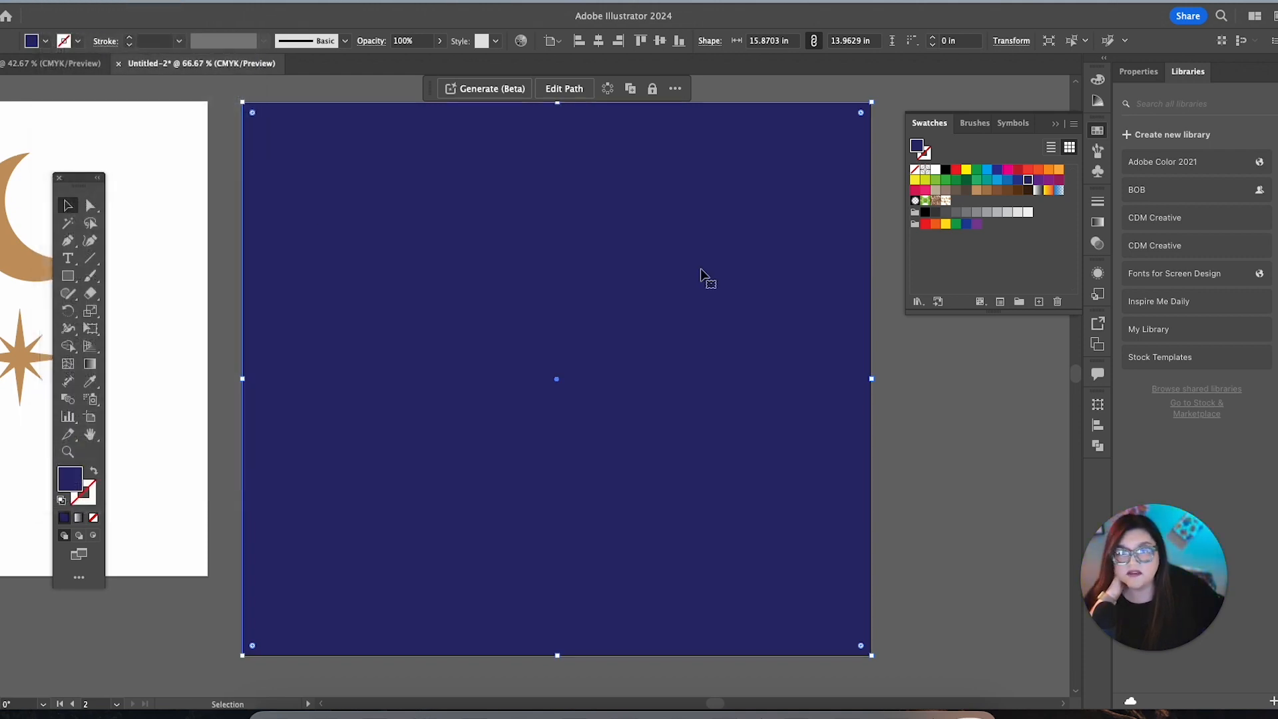
left_click(948, 203)
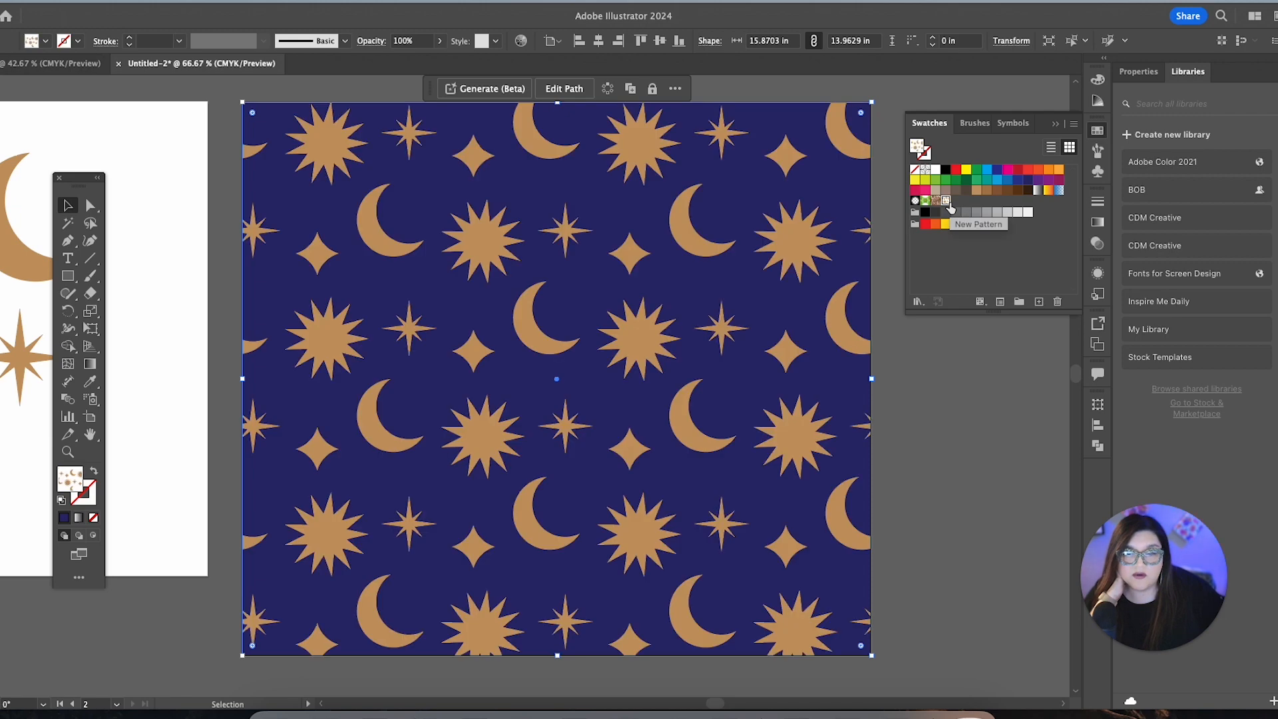
left_click(954, 435)
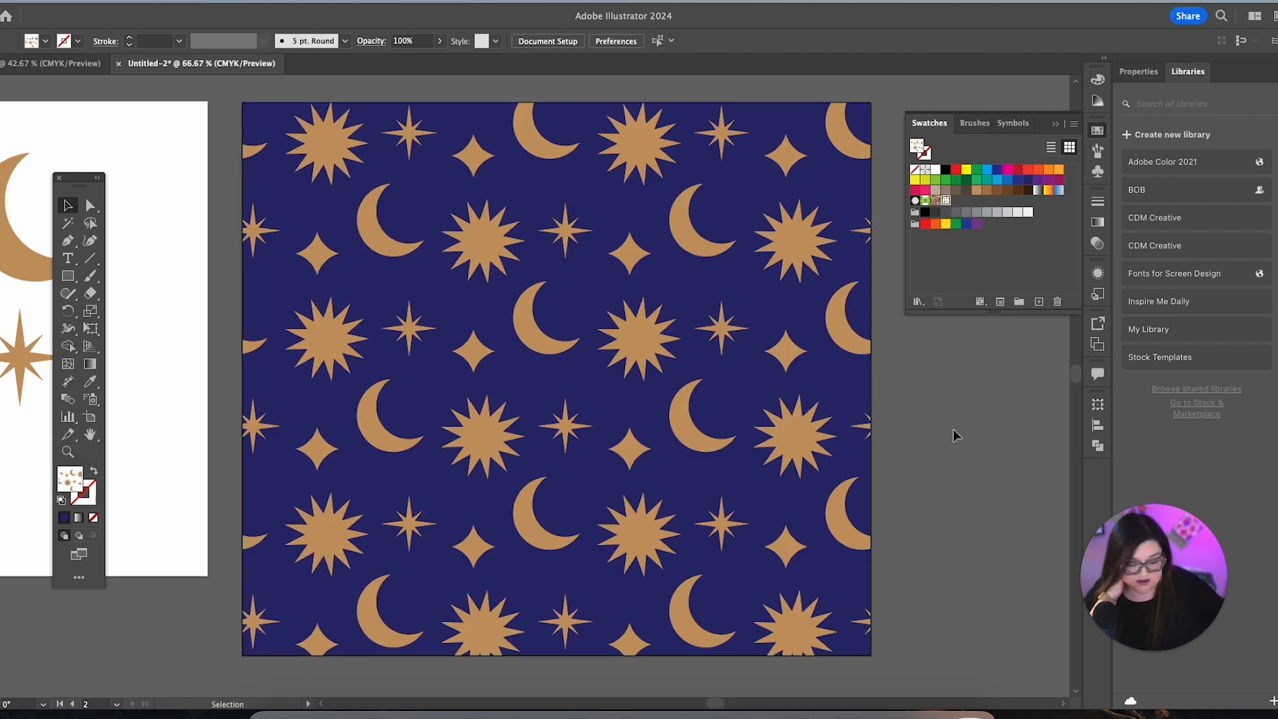
key("ctrl+minus")
key("ctrl+minus")
key("ctrl+minus")
key("ctrl+plus")
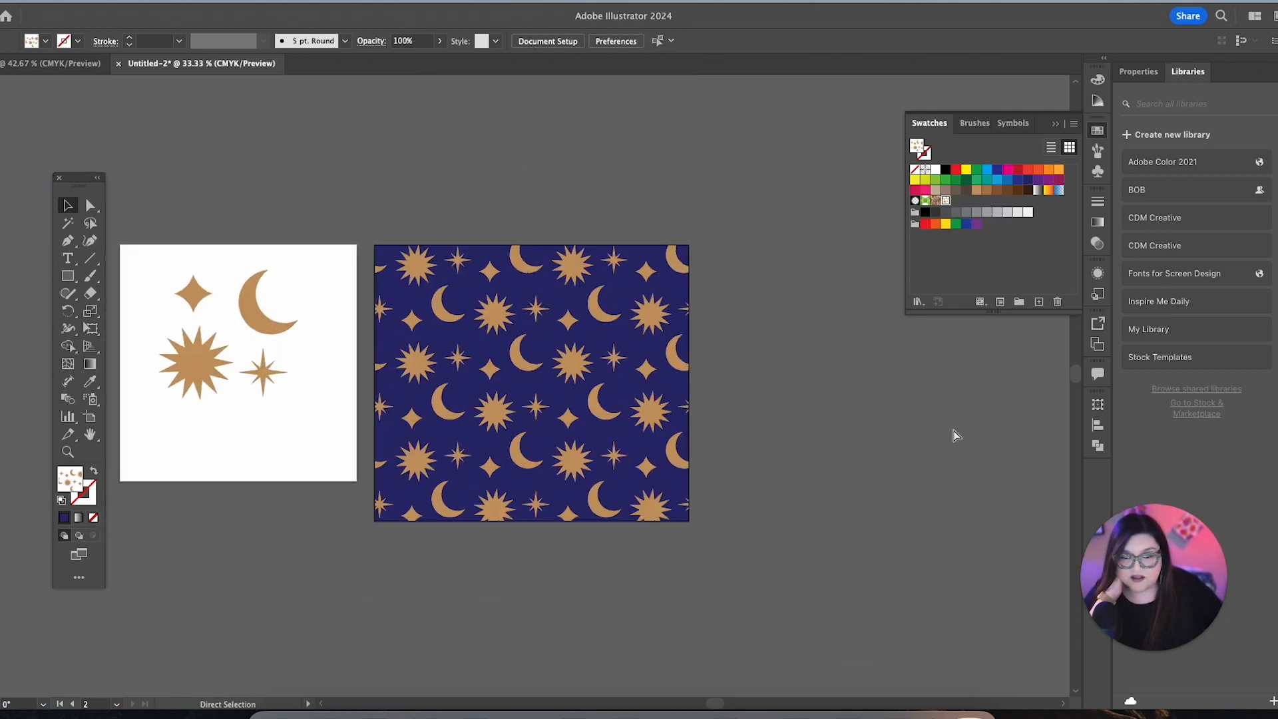
key("ctrl+minus")
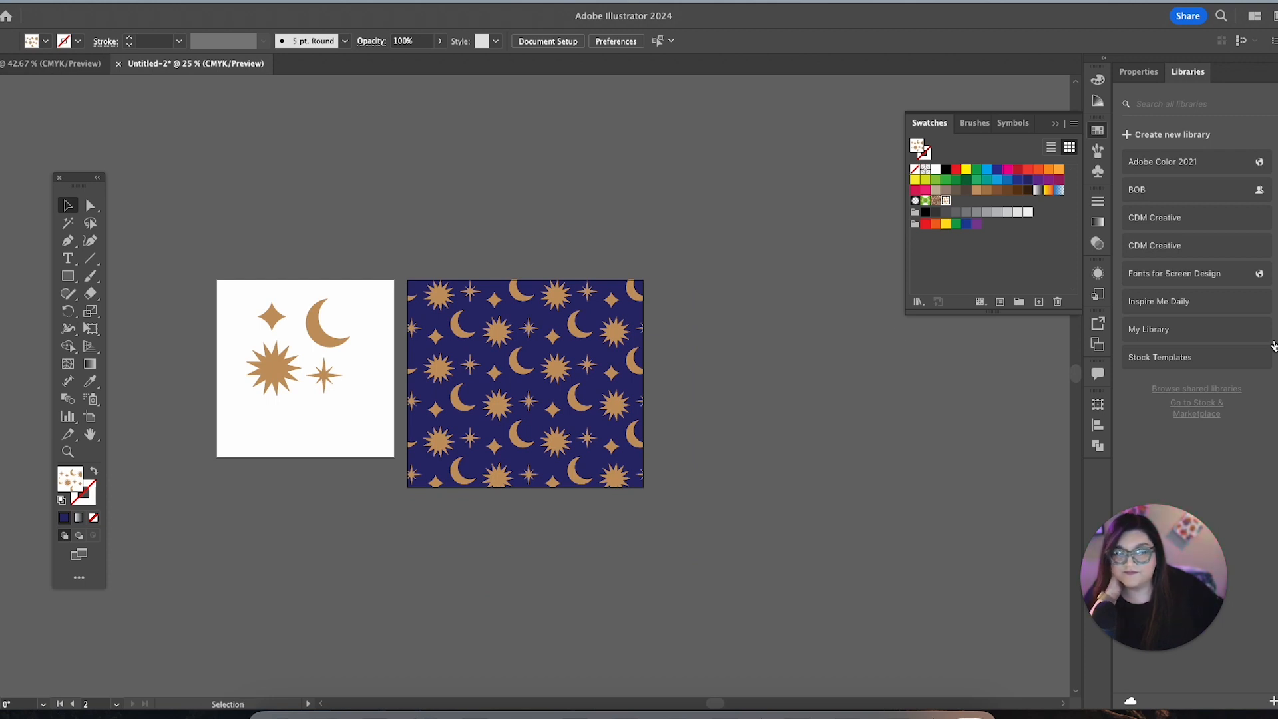